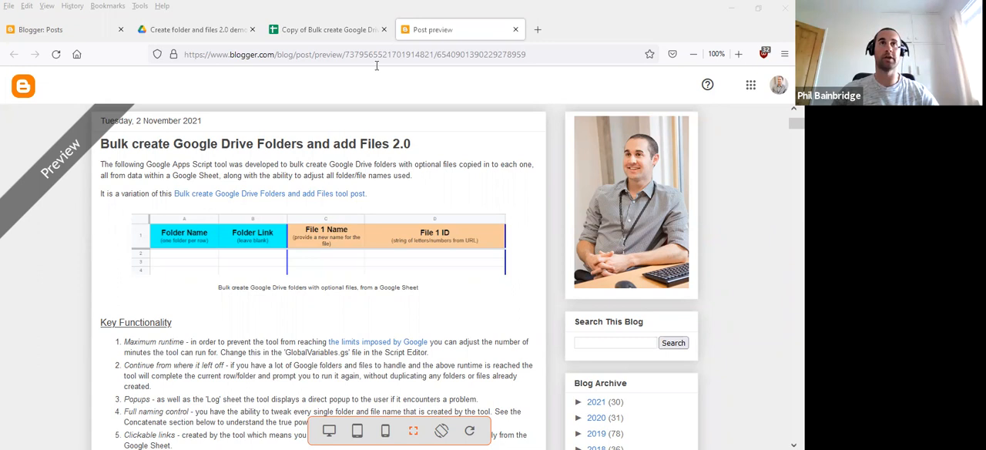
- Switch to the bulk folder creation spreadsheet and read the parent folder ID instructions on the Welcome sheet
left_click(343, 31)
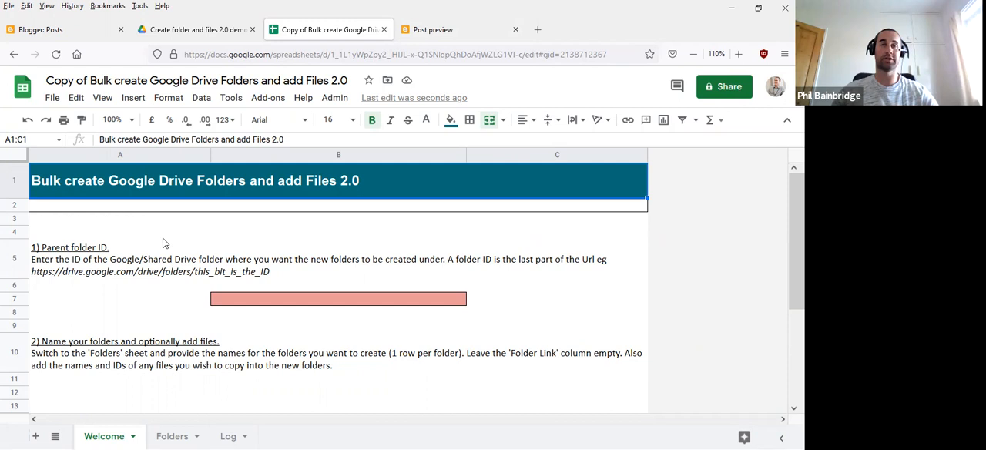
left_click(83, 255)
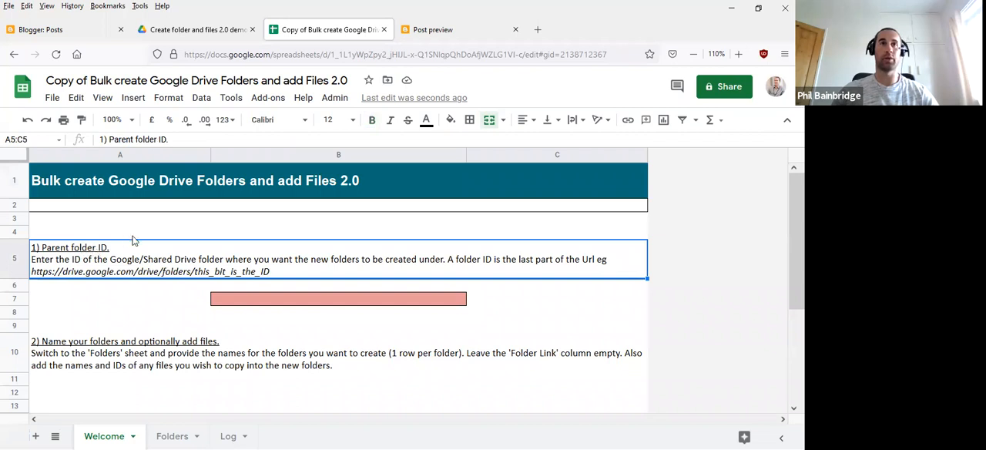
left_click(199, 231)
- Open the "Create new folders in here" folder in Google Drive and copy its folder ID from the web address
left_click(228, 30)
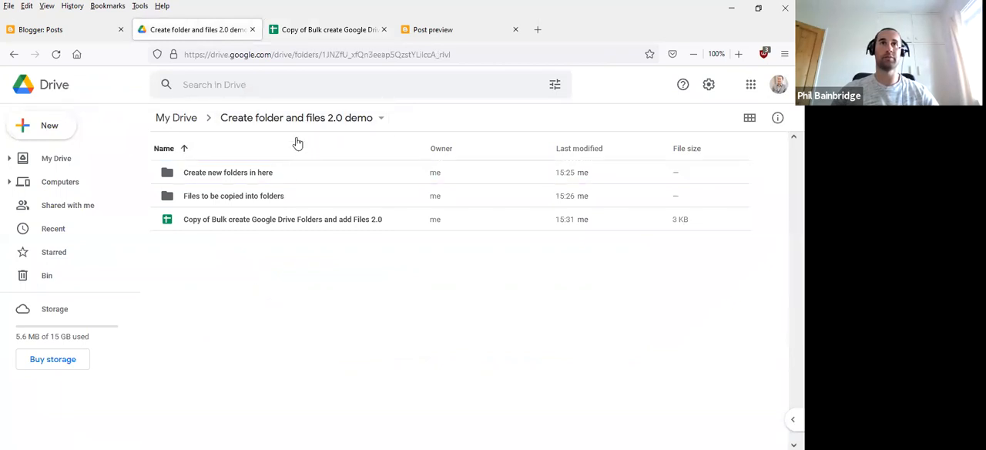
left_click(207, 172)
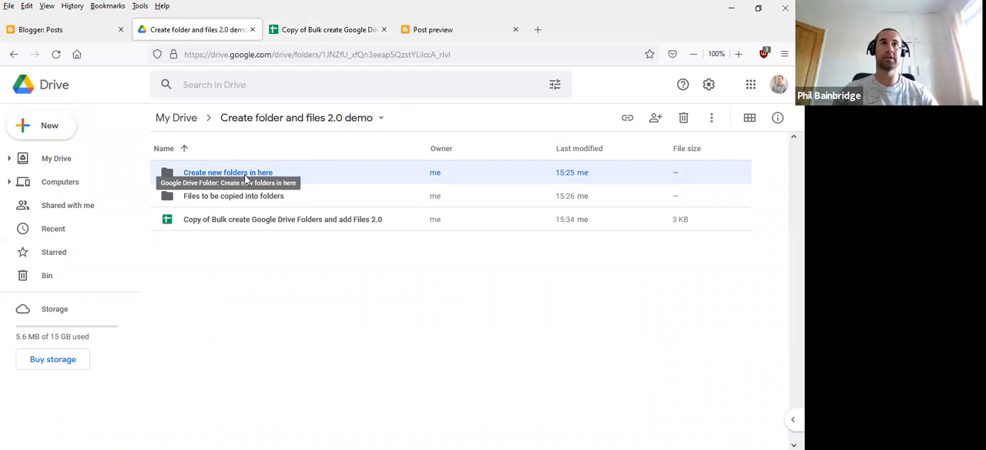
double_click(246, 177)
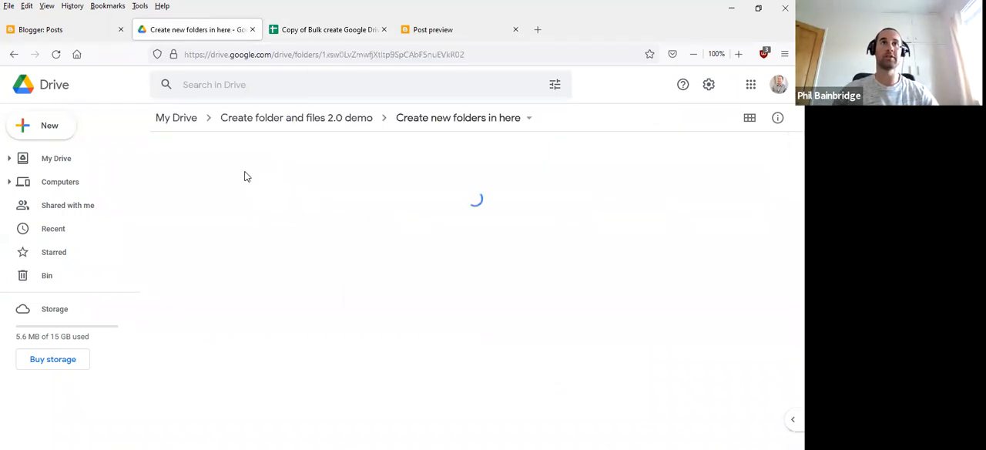
left_click(356, 54)
left_click(390, 54)
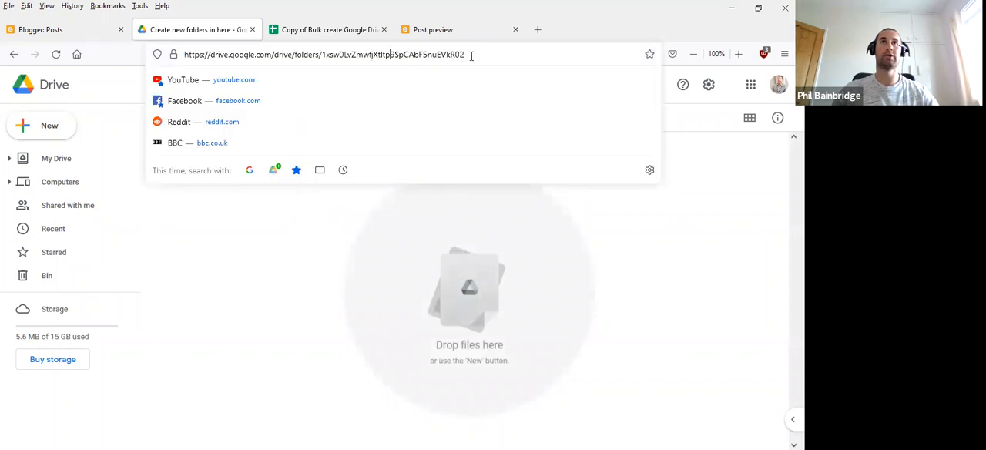
left_click_drag(478, 54, 322, 55)
key("ctrl+c")
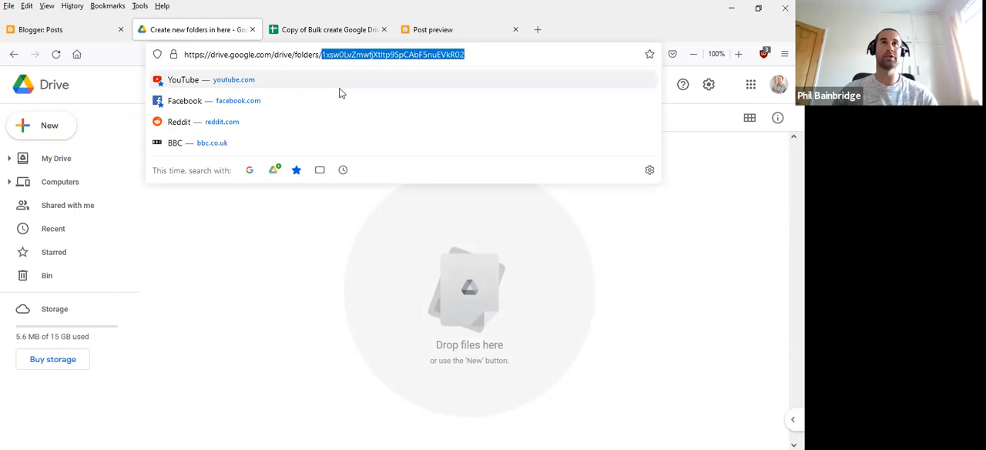
- Paste the copied folder ID into the parent folder ID cell B7 of the spreadsheet's Welcome sheet
left_click(316, 24)
left_click(308, 300)
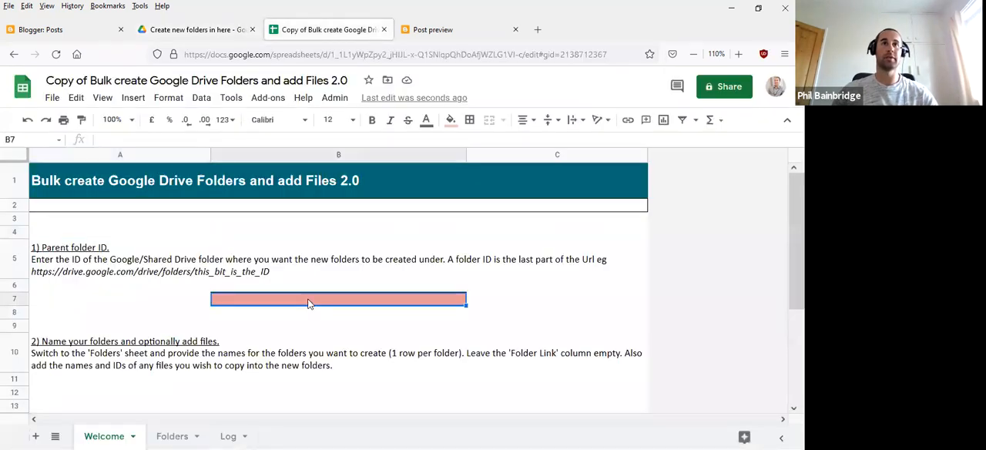
key("ctrl+v")
left_click(326, 275)
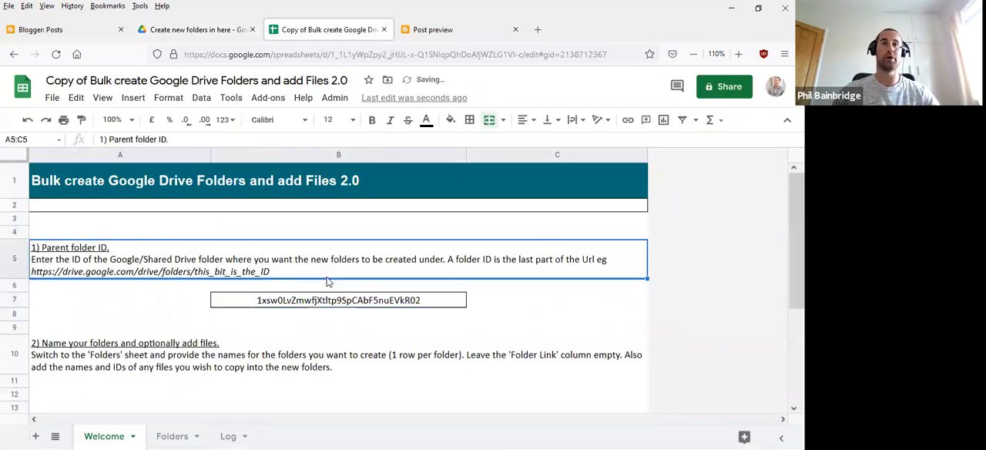
left_click(327, 283)
- On the Folders sheet, enter three people's full names as folder names in cells A2 to A4
scroll(329, 292, "down", 3)
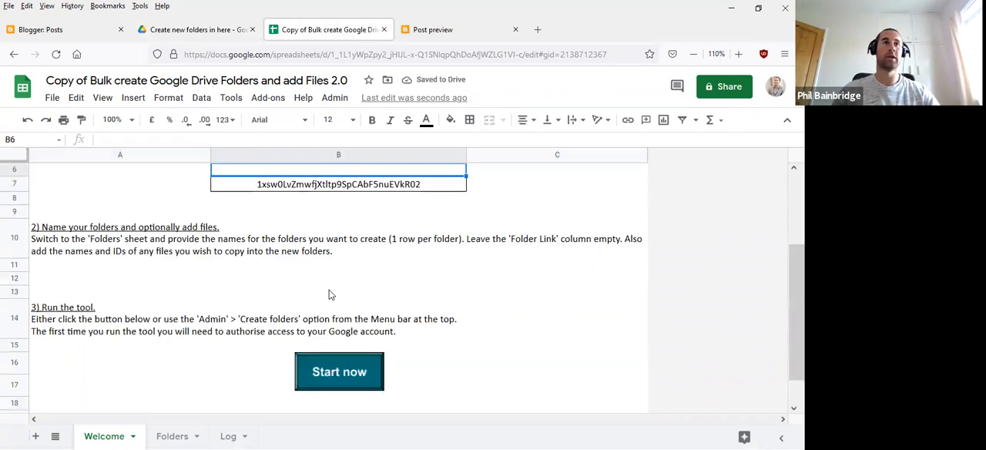
left_click(89, 242)
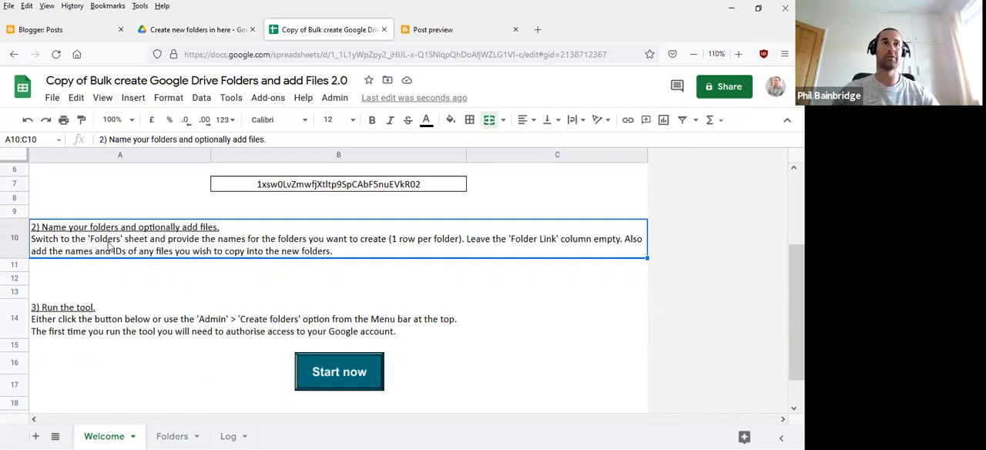
left_click(176, 436)
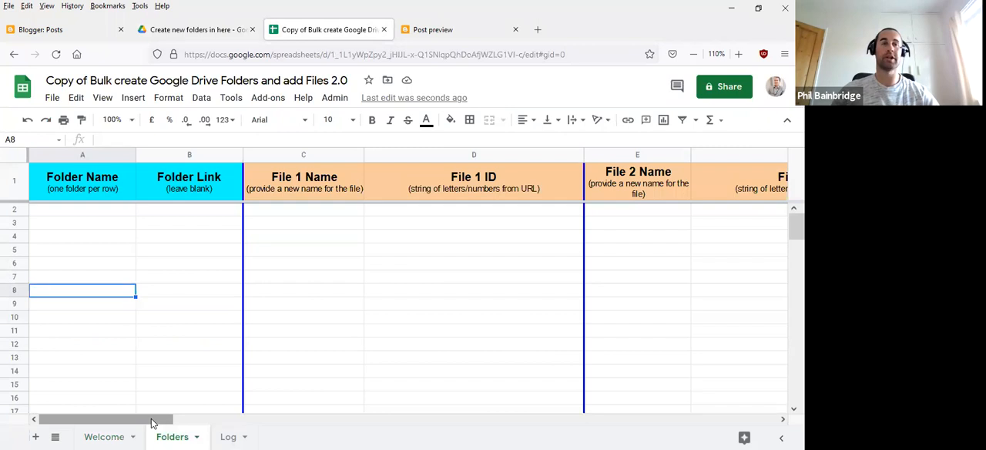
left_click(65, 208)
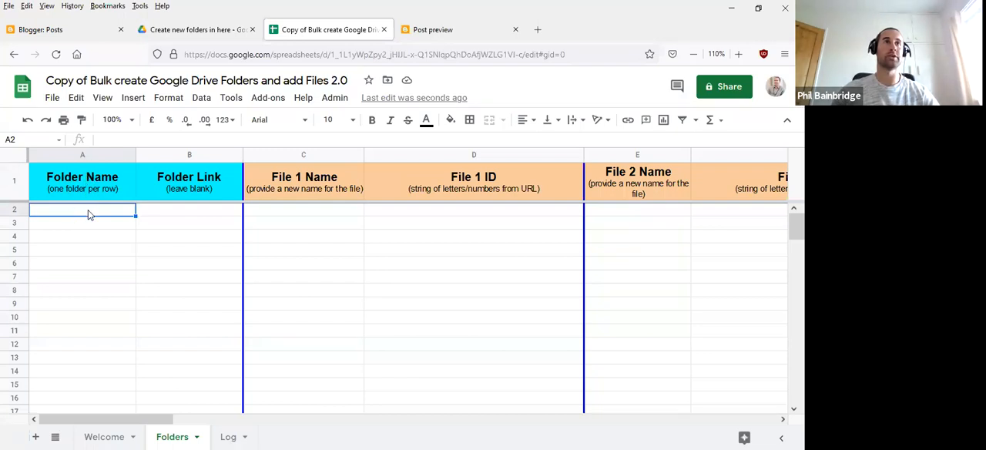
type("John Smith")
key("Return")
type("Jane Doe")
key("Return")
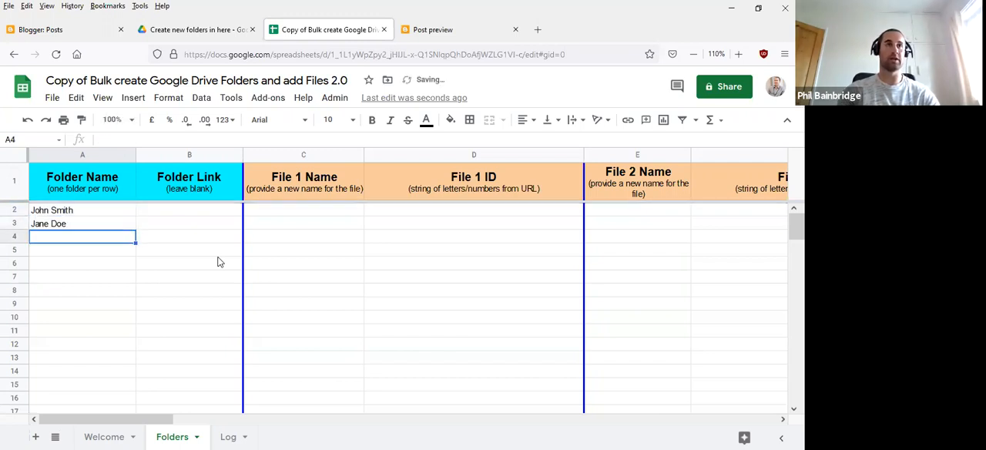
type("Joe Bloggs")
key("Return")
left_click(194, 263)
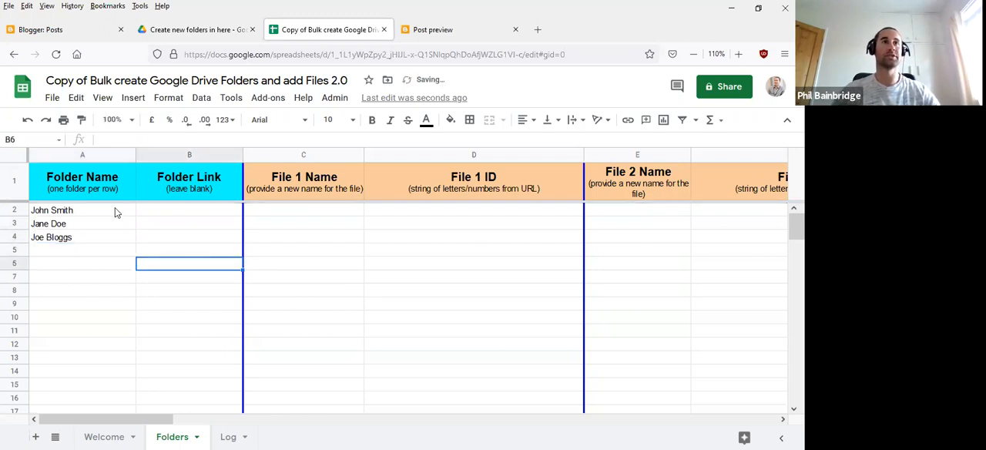
- Review the folder name entries and the Folder Link, File Name and File ID columns across the Folders sheet
left_click(103, 212)
left_click(99, 224)
left_click(97, 237)
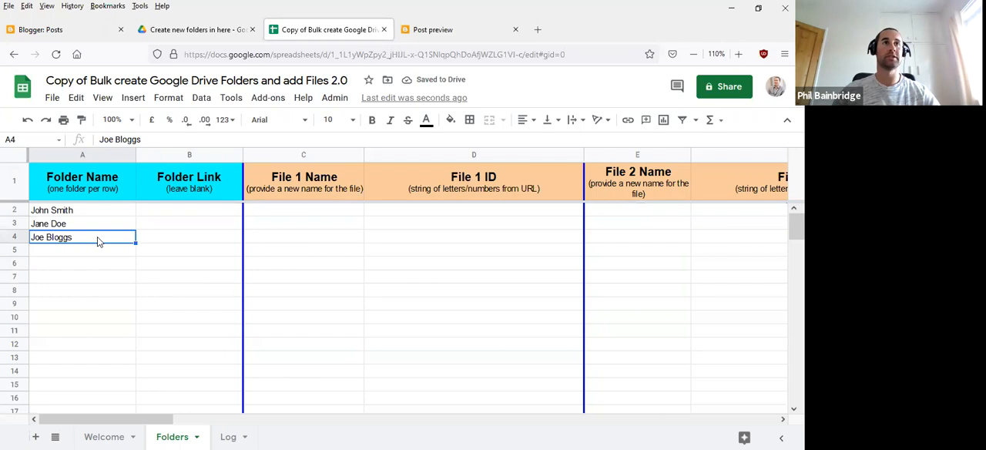
left_click(114, 282)
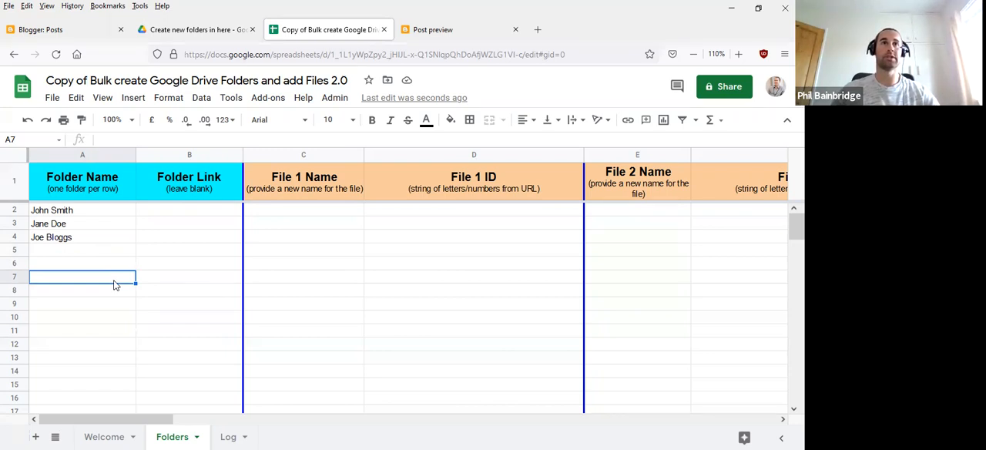
left_click(202, 189)
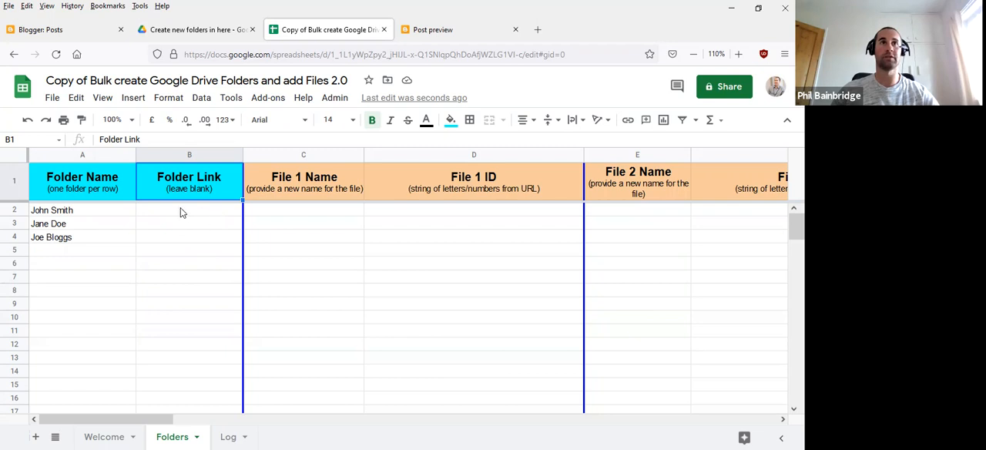
left_click(190, 215)
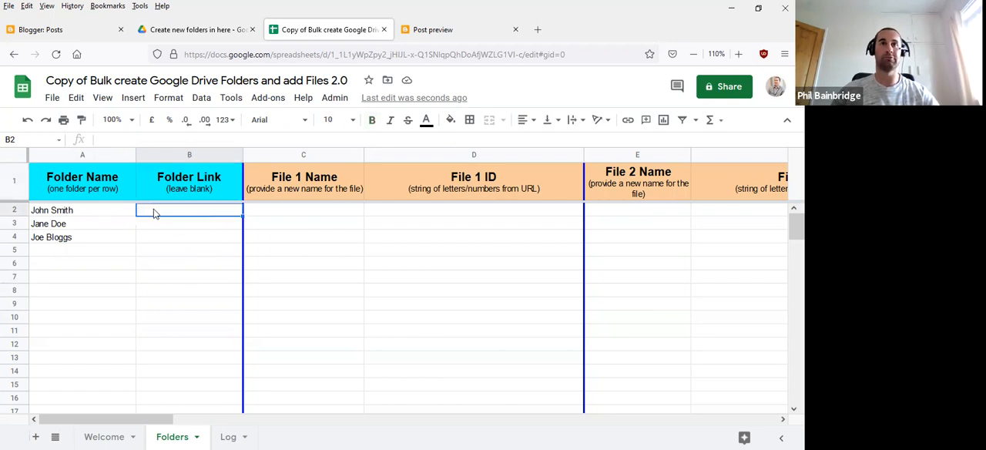
left_click(336, 218)
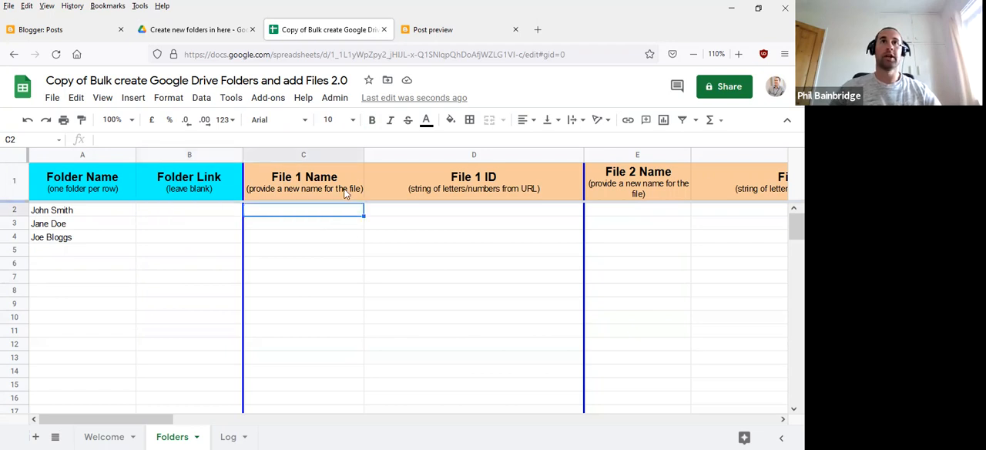
left_click(344, 183)
left_click(437, 185)
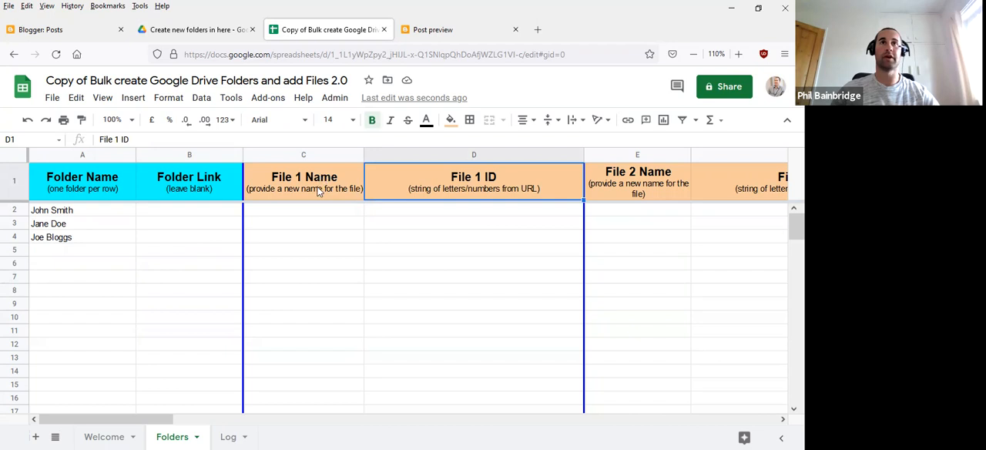
left_click_drag(182, 421, 239, 423)
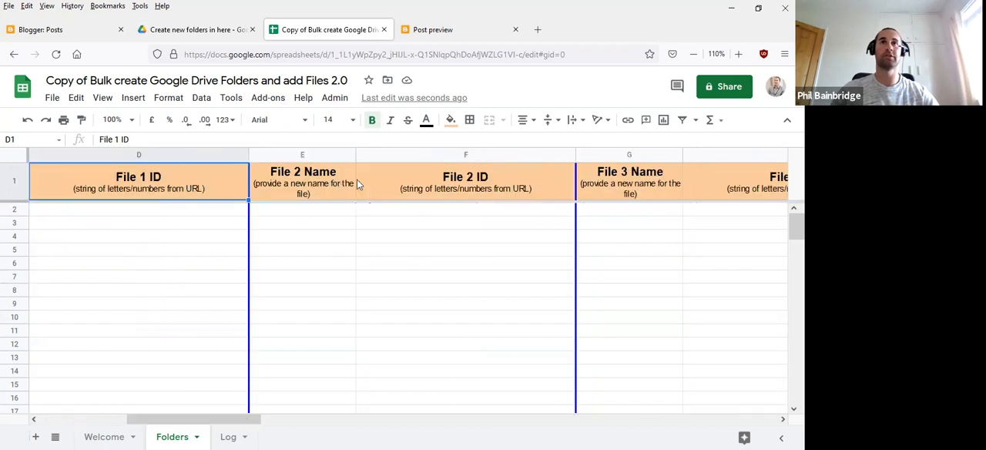
left_click_drag(235, 421, 135, 423)
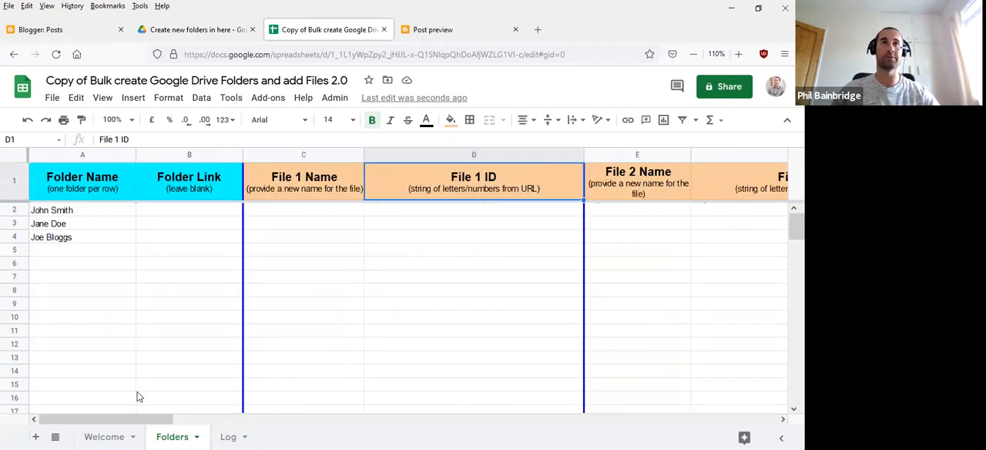
- Open the "Files to be copied into folders" folder in Google Drive and examine the files it holds
left_click(300, 213)
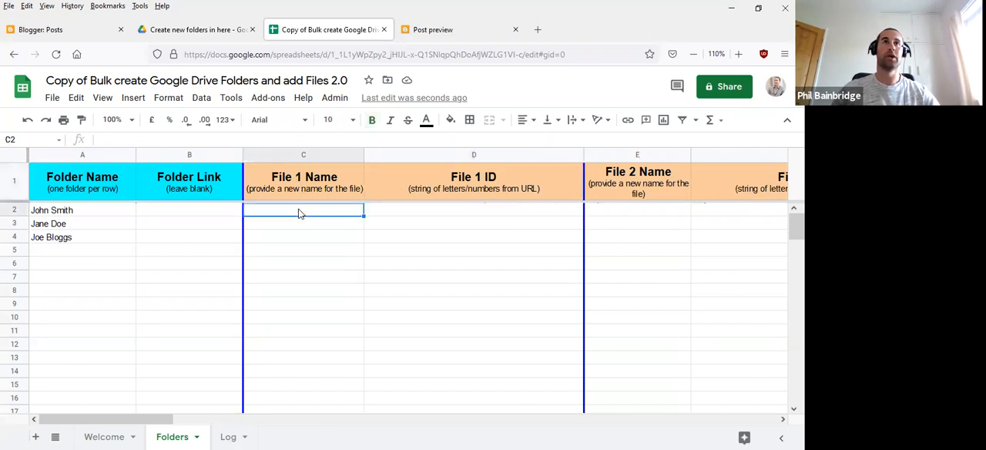
left_click(211, 32)
left_click(313, 122)
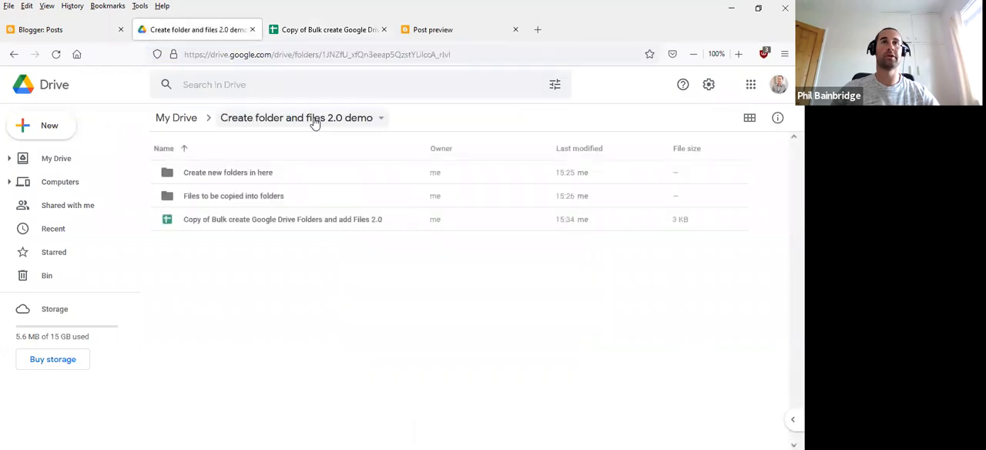
left_click(247, 198)
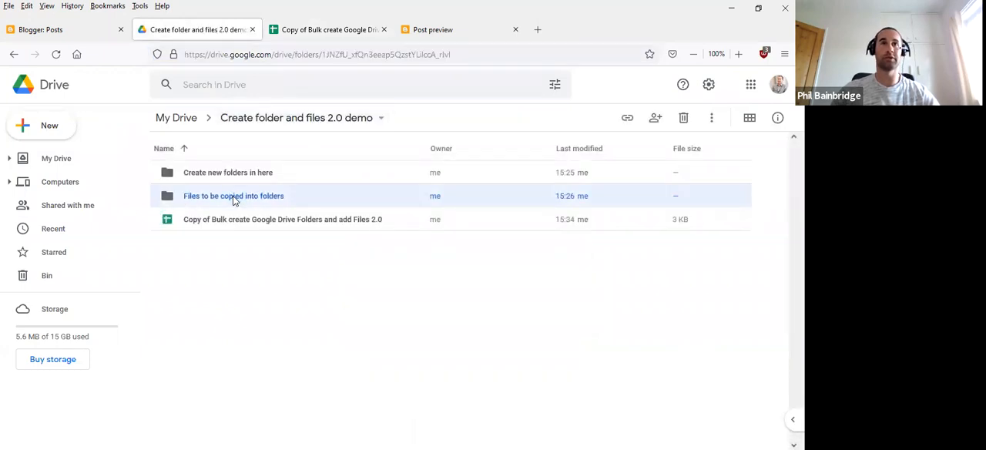
double_click(245, 202)
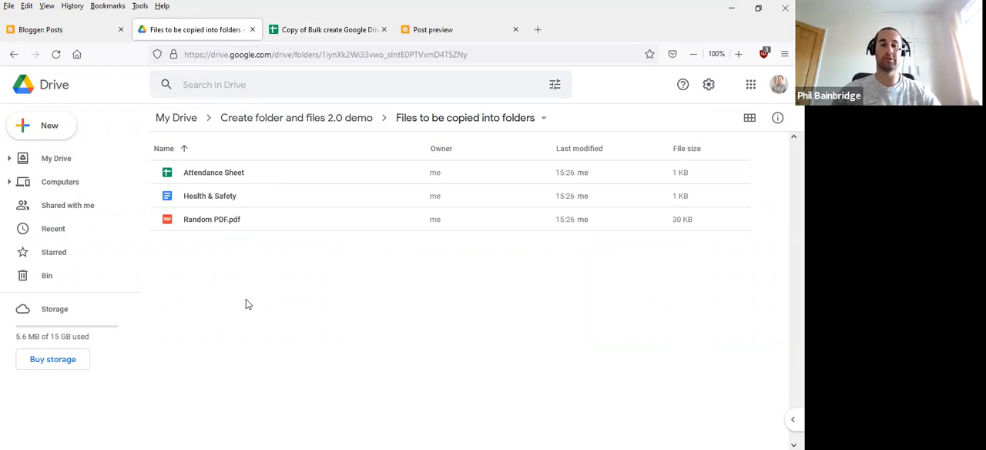
left_click(313, 31)
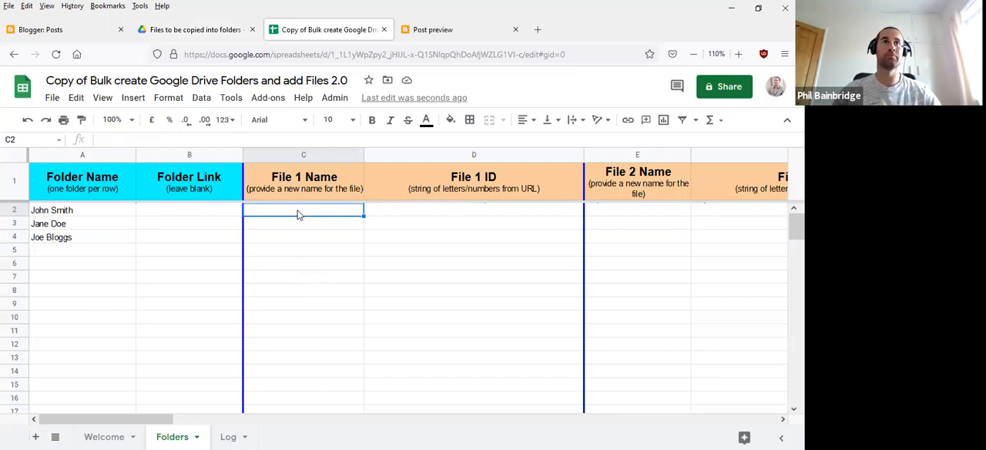
left_click(197, 30)
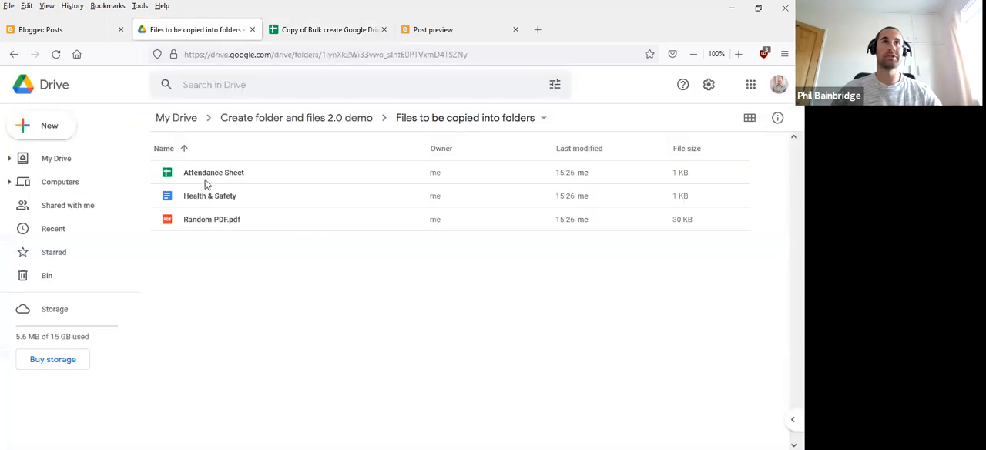
- On the Folders sheet, enter the formula =CONCATENATE(A2, " - Attendance Sheet") in the File 1 Name cell C2
left_click(312, 29)
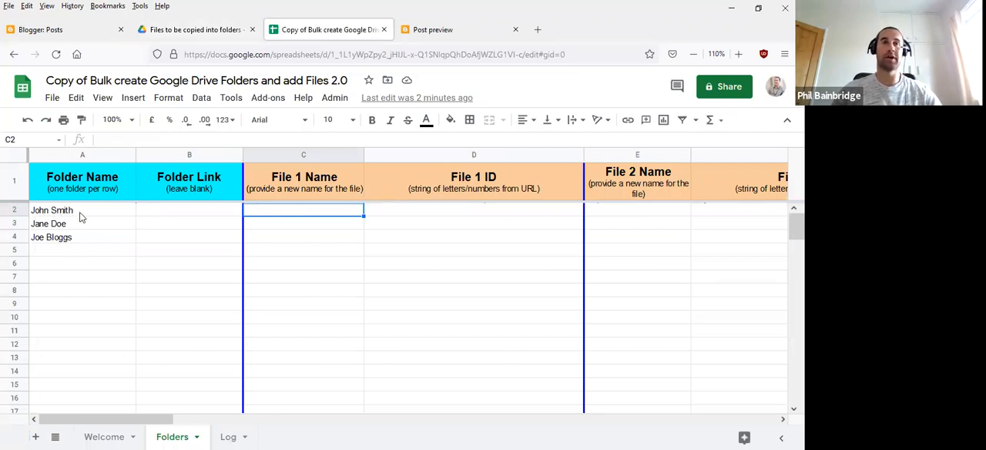
type("=Conc")
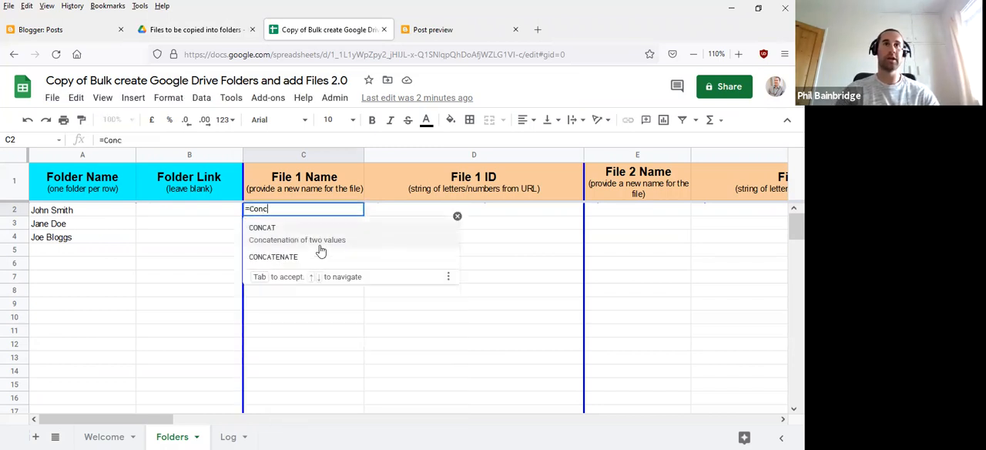
type("at")
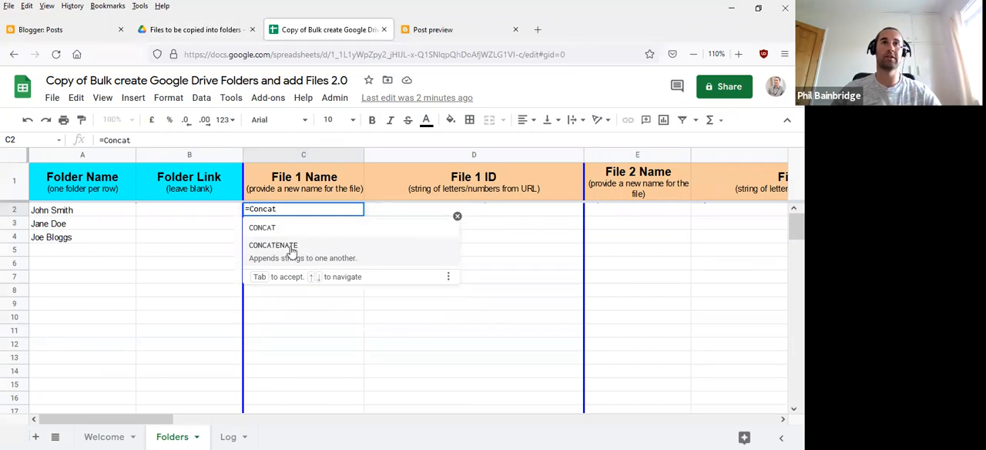
left_click(287, 252)
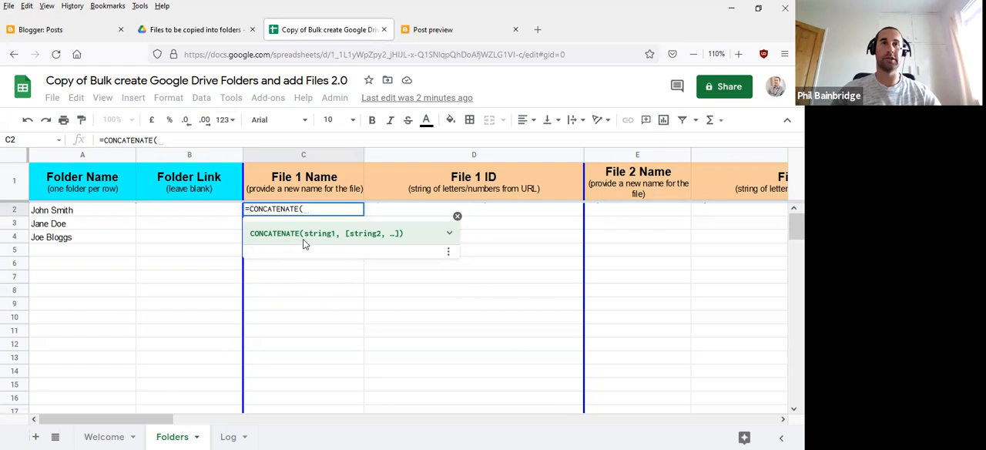
left_click(70, 213)
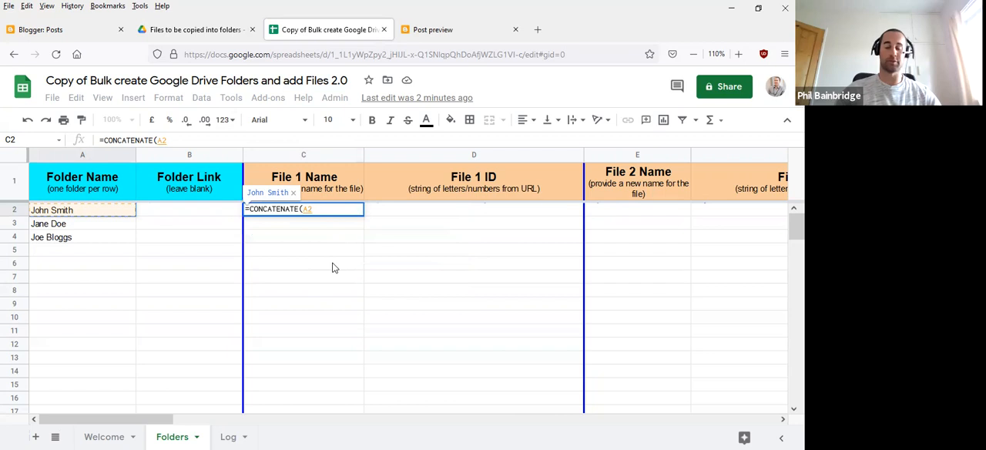
type(",")
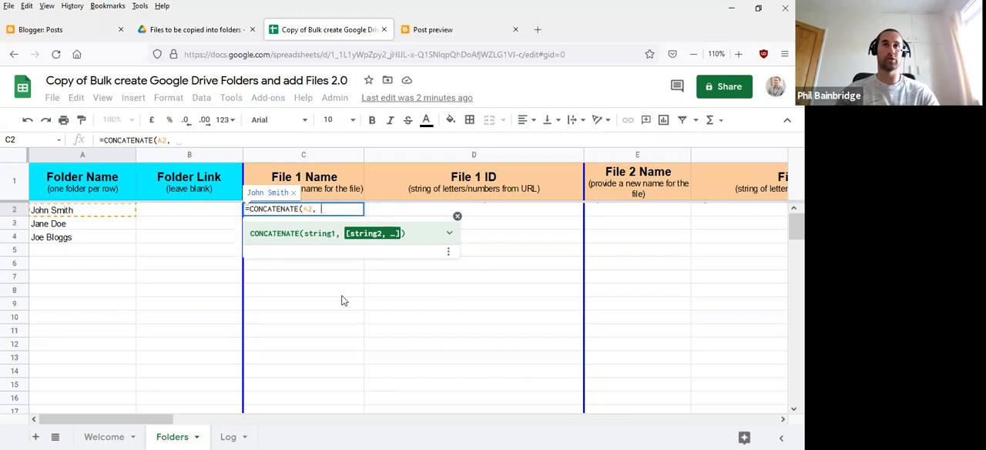
type("\" -")
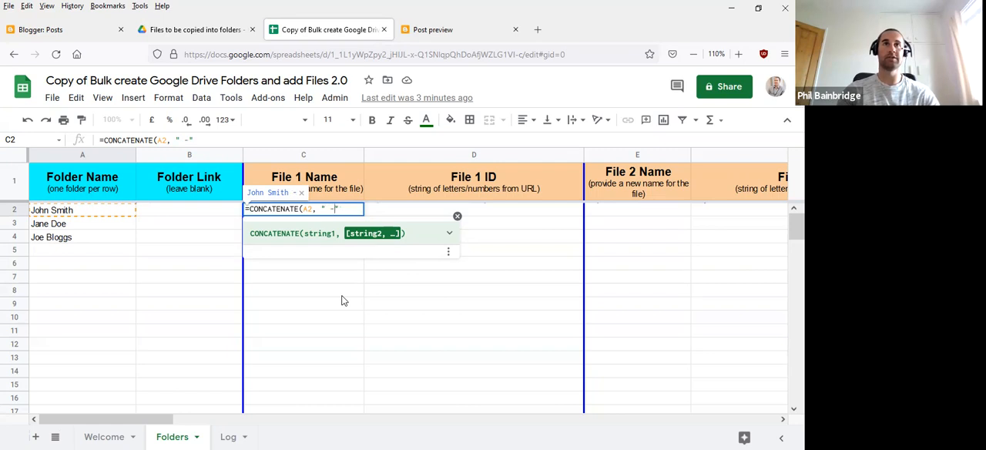
type("Attendanc")
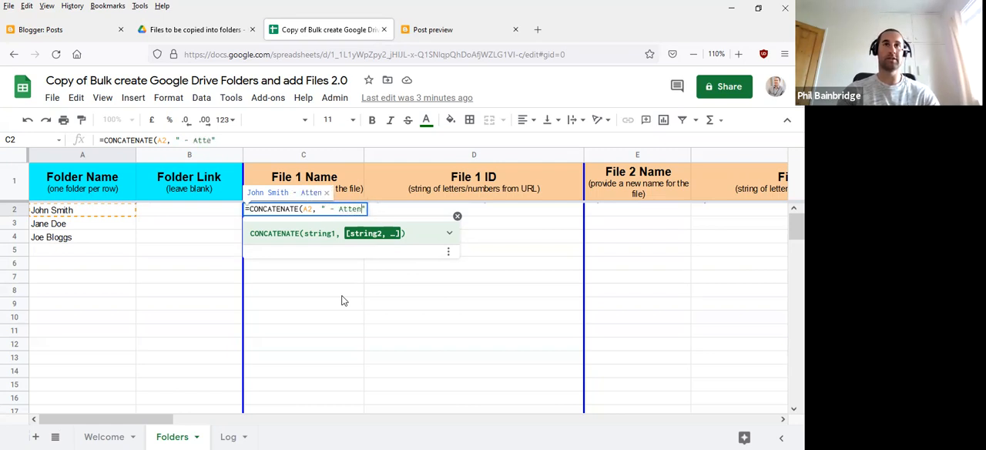
type("e")
key("BackSpace")
key("BackSpace")
type("nce Sheet")
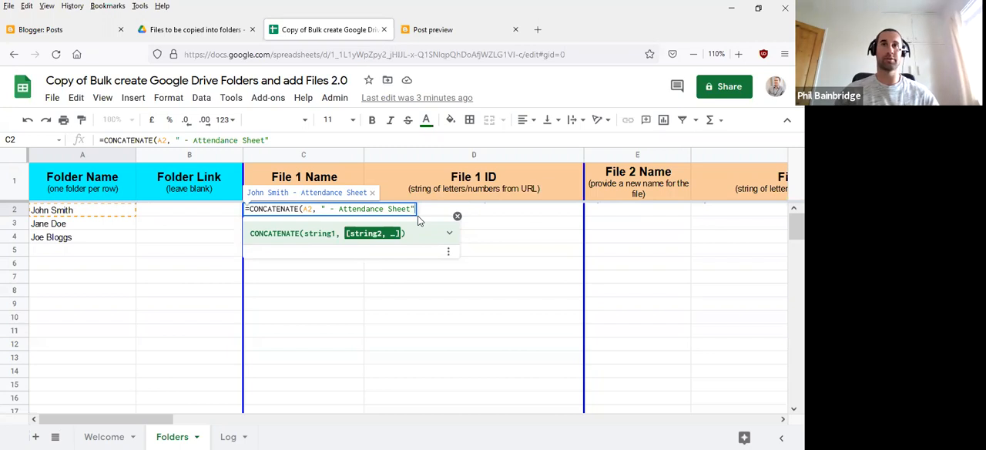
type(")")
key("Return")
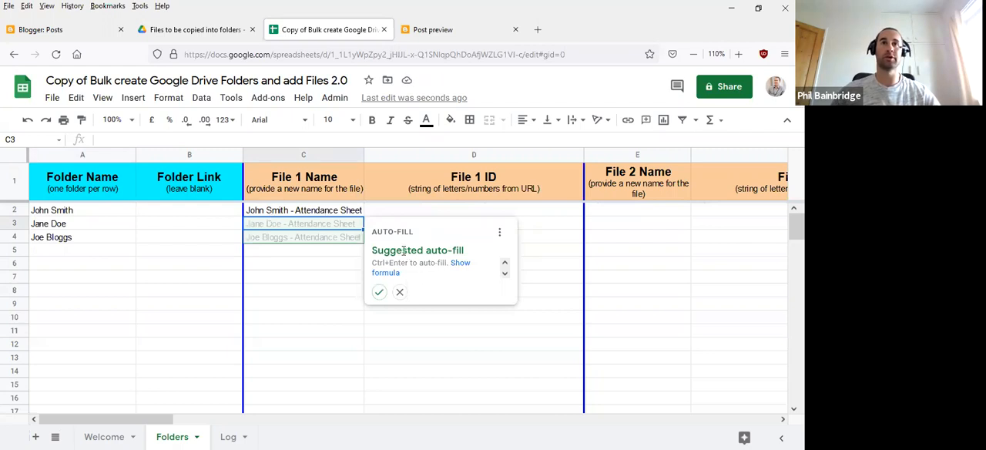
- Reject the suggested auto-fill, fill the C2 formula down to C4 and check the copies against the folder names in column A
left_click(399, 293)
left_click(278, 211)
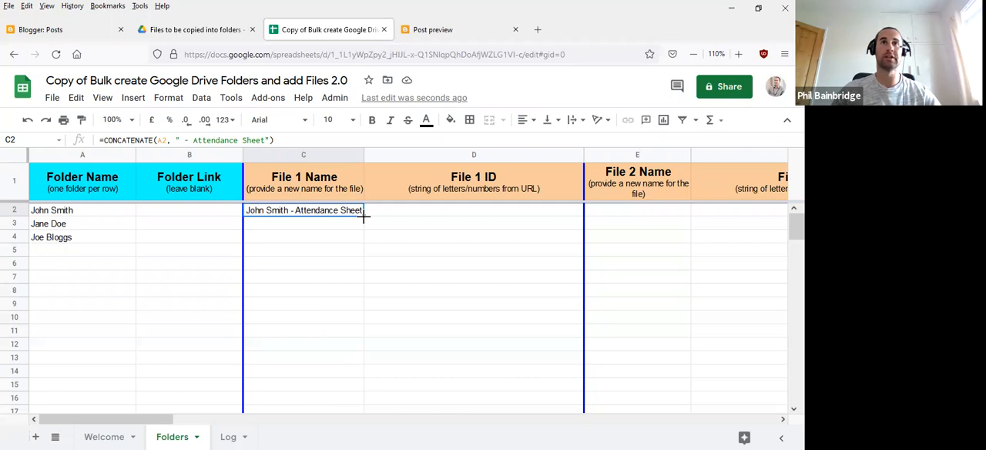
left_click_drag(362, 218, 362, 240)
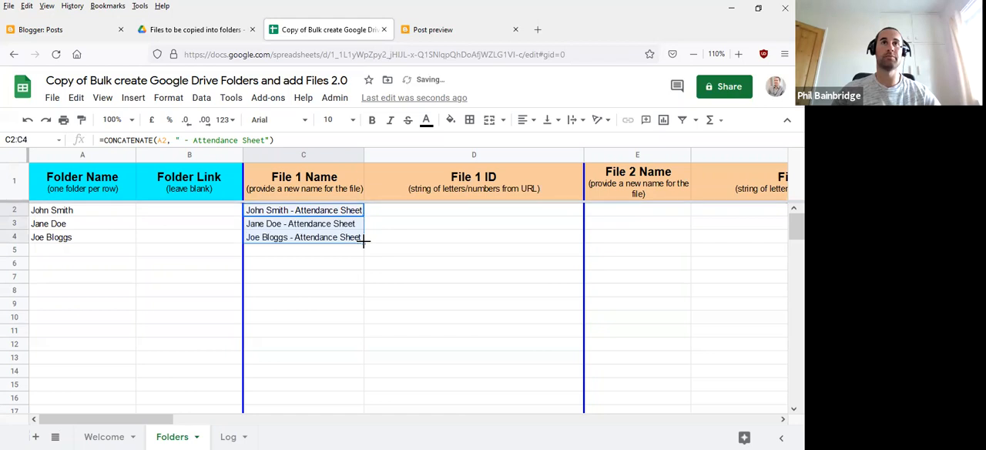
left_click(327, 283)
left_click(265, 226)
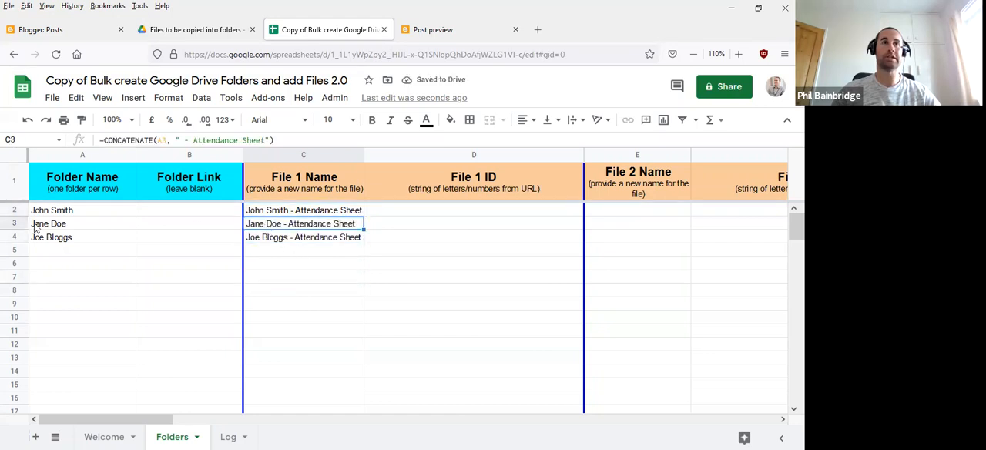
left_click(60, 225)
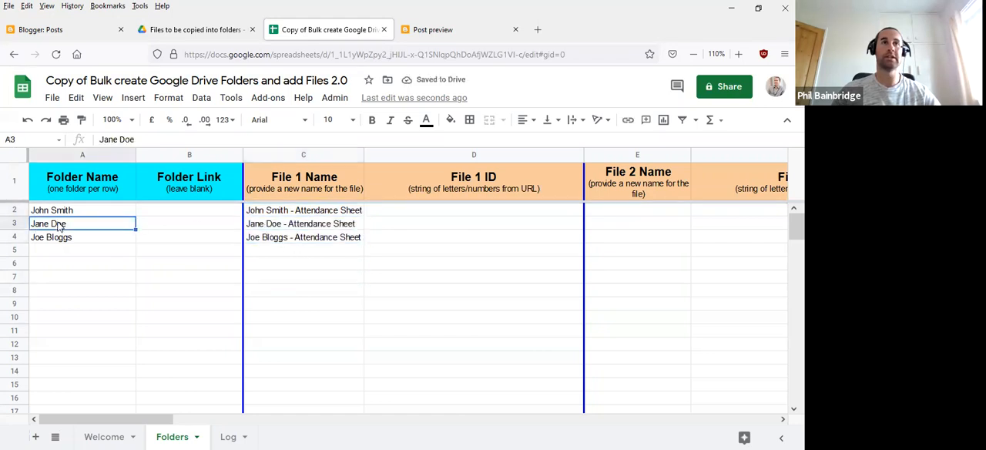
left_click(274, 227)
left_click(77, 240)
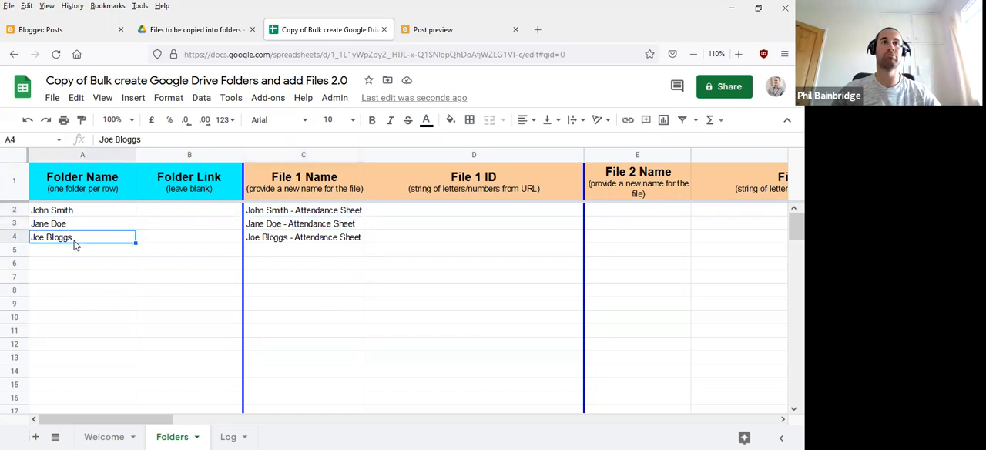
left_click(290, 240)
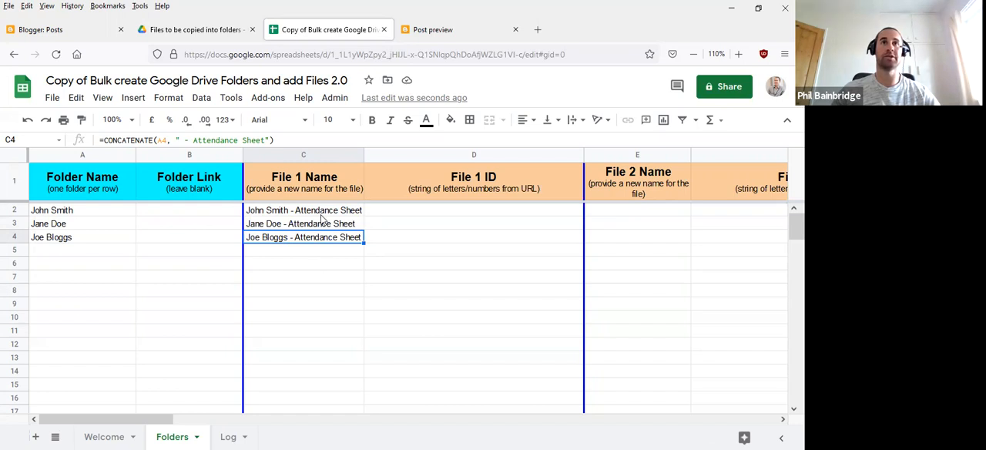
- Open the Attendance Sheet file from the Drive folder and copy its file ID from the URL
left_click(448, 211)
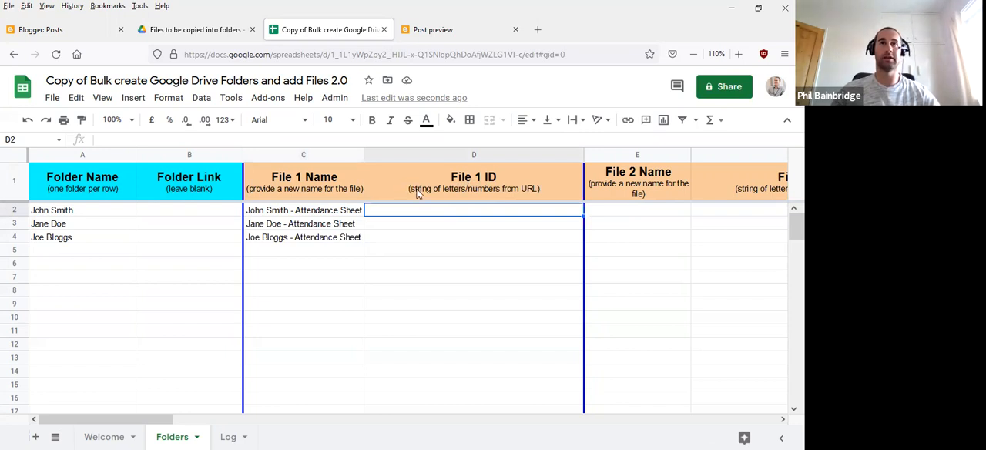
left_click(200, 29)
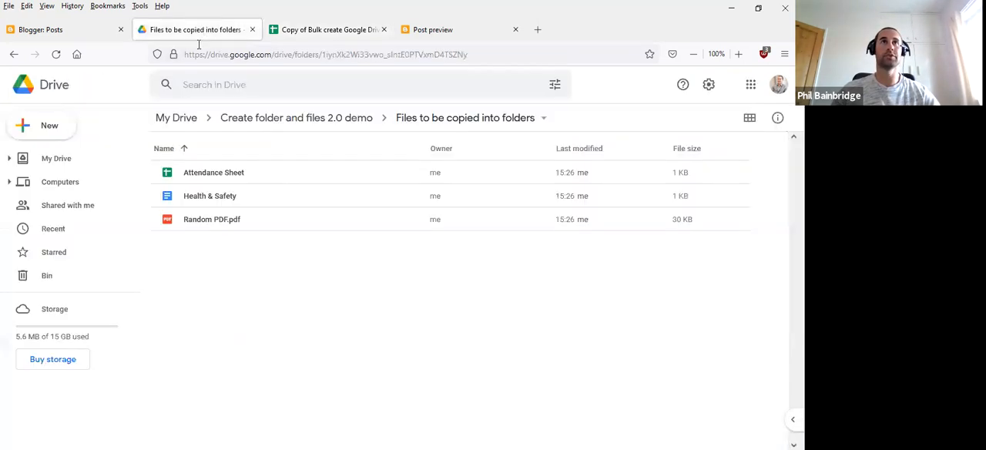
left_click(211, 173)
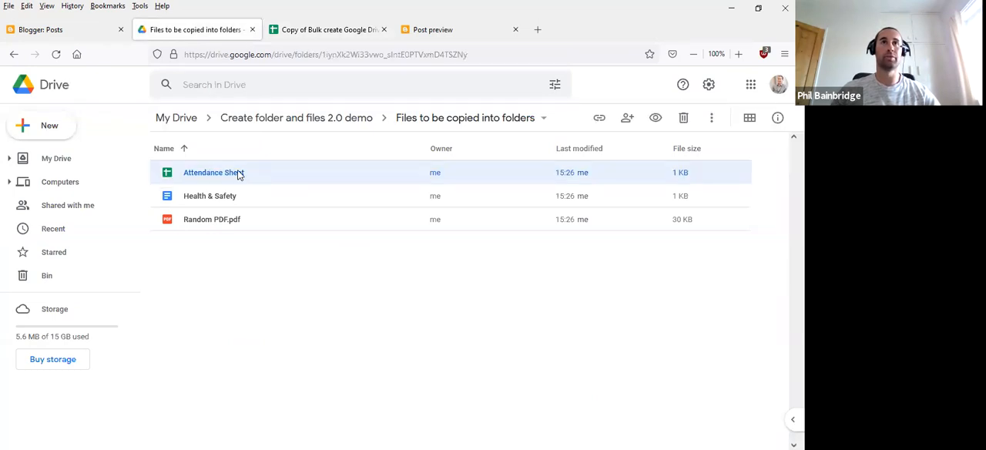
double_click(233, 175)
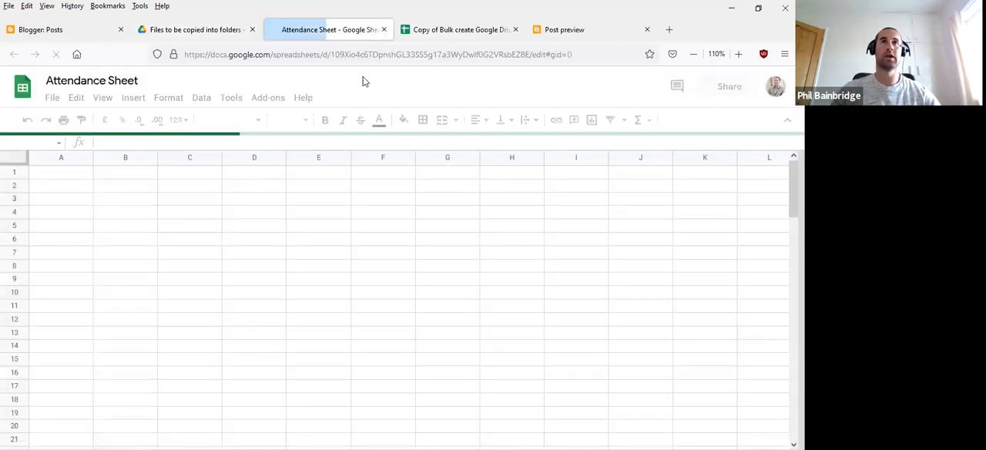
left_click(370, 54)
left_click(371, 54)
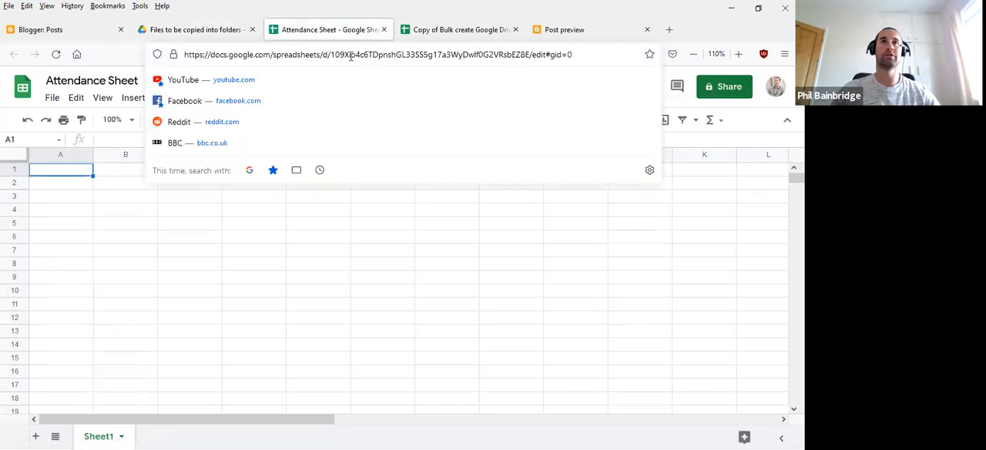
left_click_drag(332, 55, 530, 55)
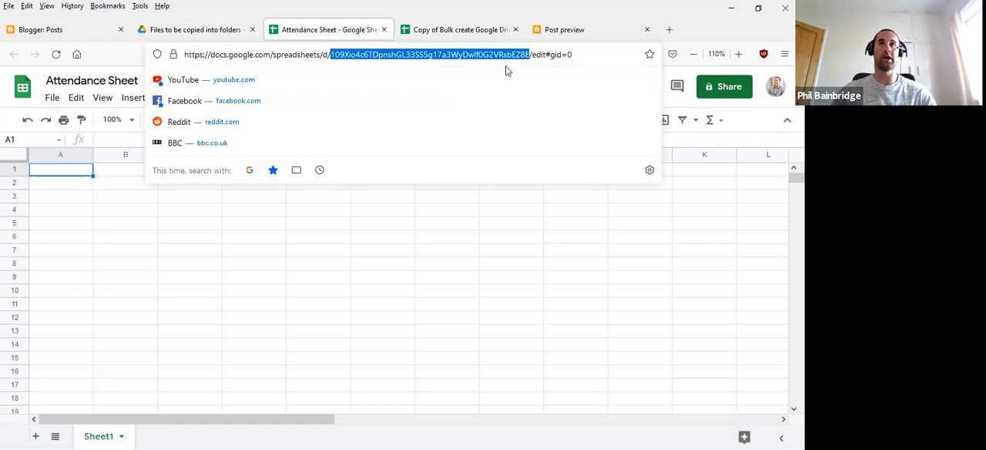
- Paste the Attendance Sheet's file ID into the File 1 ID cell D2 and fill it down to D4
left_click(435, 31)
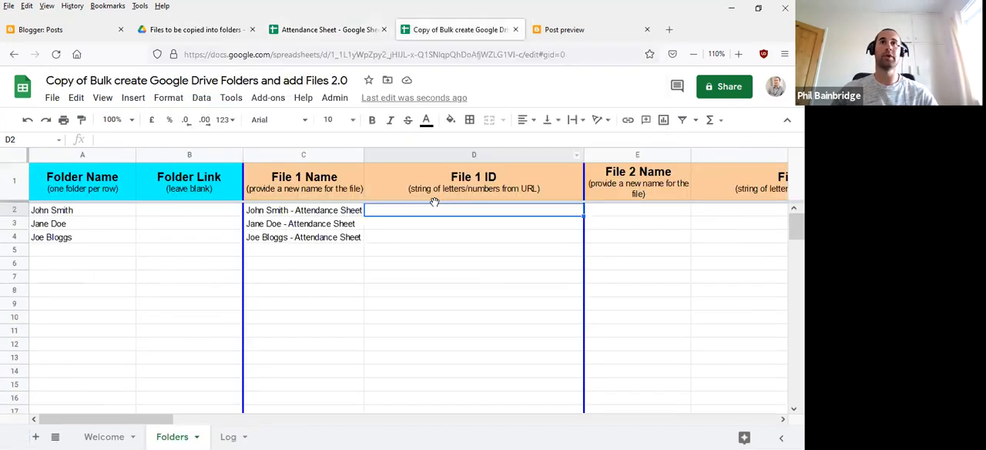
left_click(478, 276)
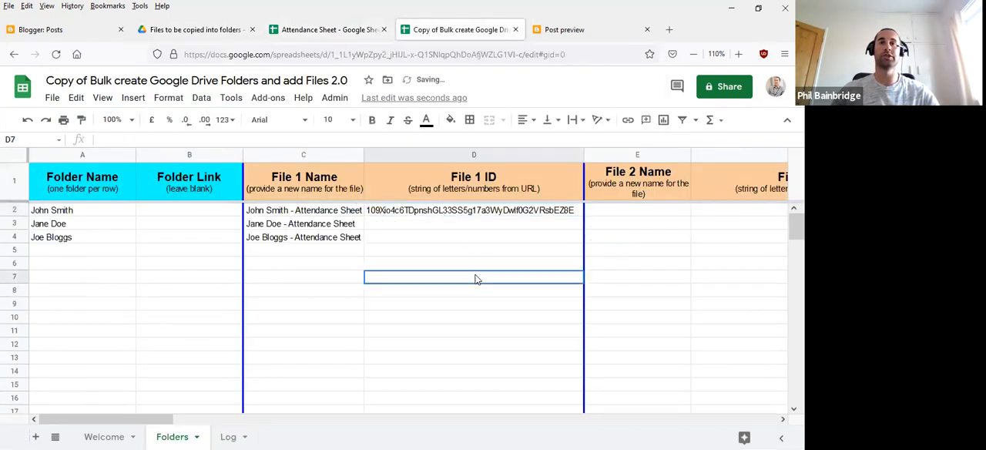
left_click(425, 214)
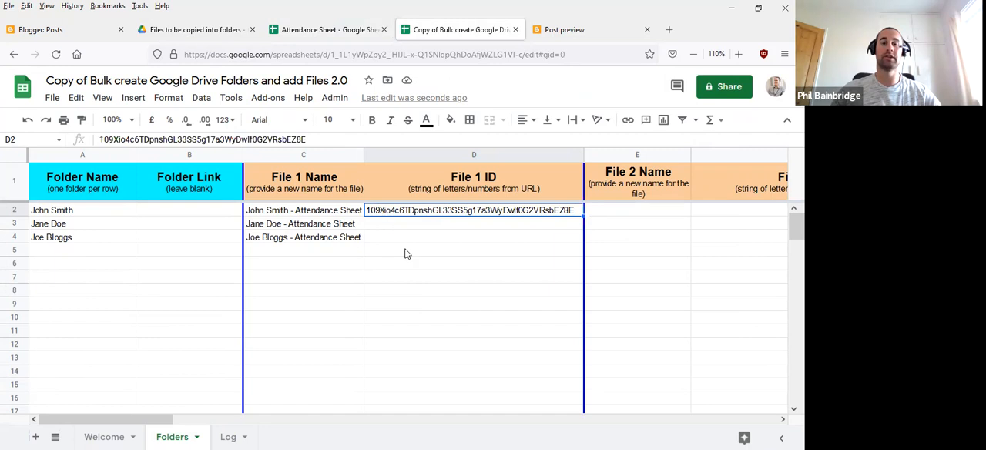
left_click_drag(583, 217, 583, 239)
left_click(478, 281)
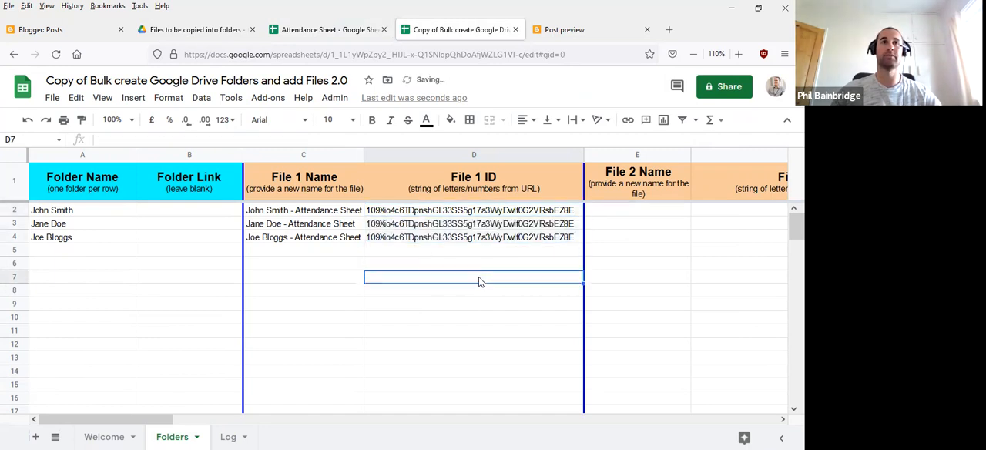
left_click(313, 282)
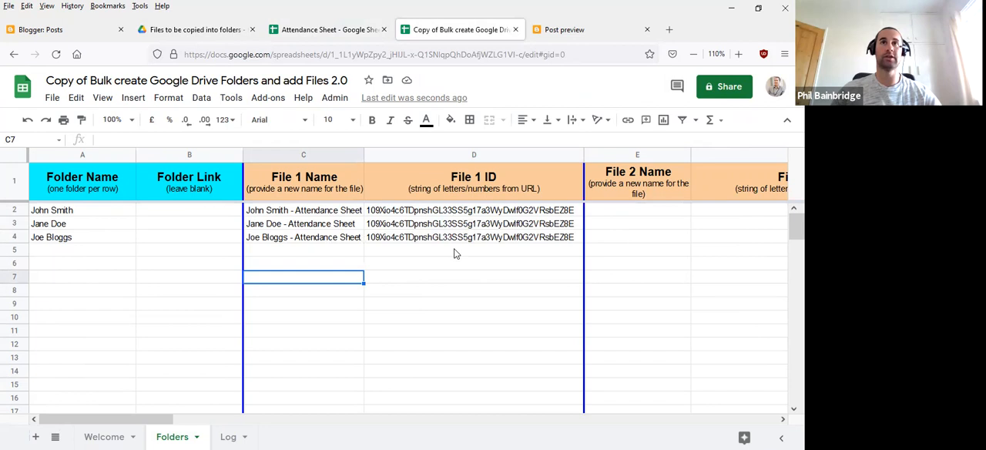
left_click(440, 282)
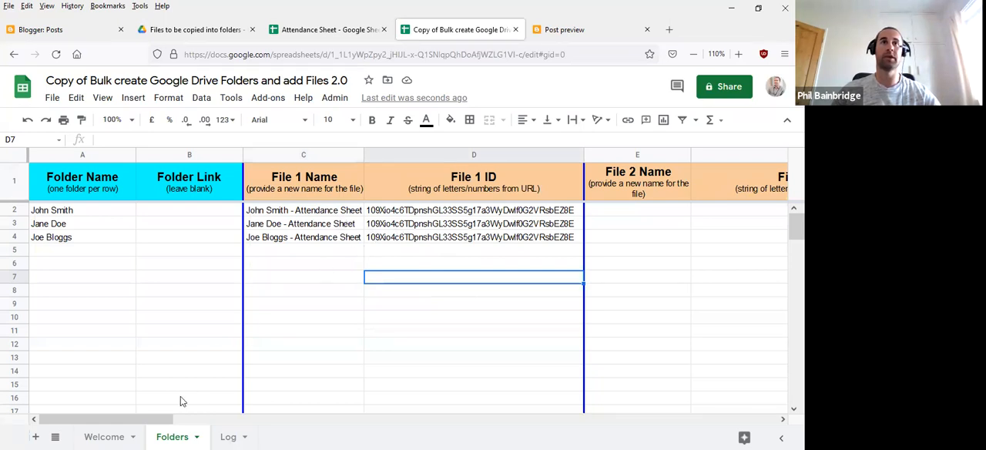
- Close the Attendance Sheet and select the Health & Safety document in the Drive folder as the second file
left_click_drag(142, 418, 245, 418)
left_click(304, 217)
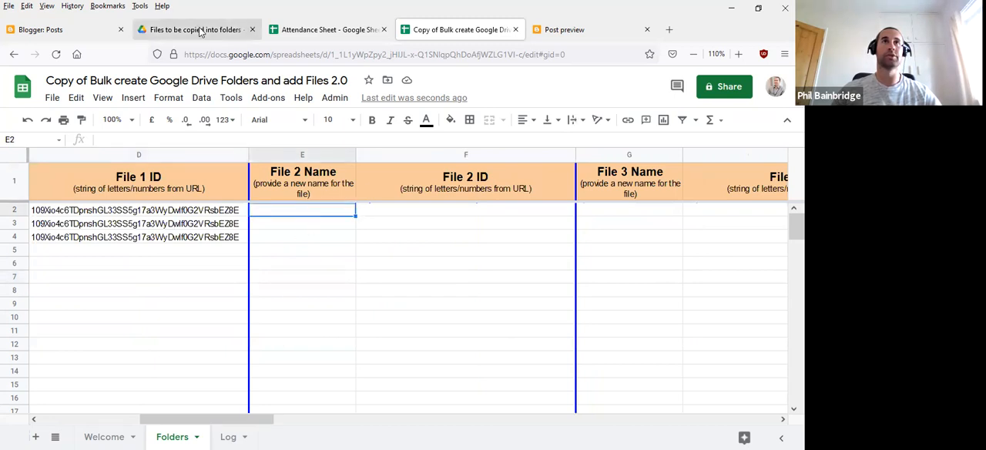
left_click(384, 30)
left_click(197, 29)
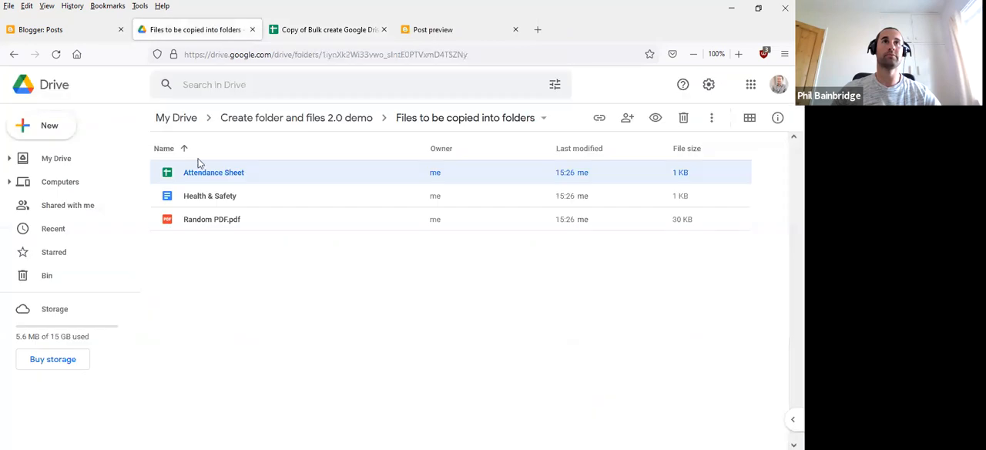
left_click(237, 200)
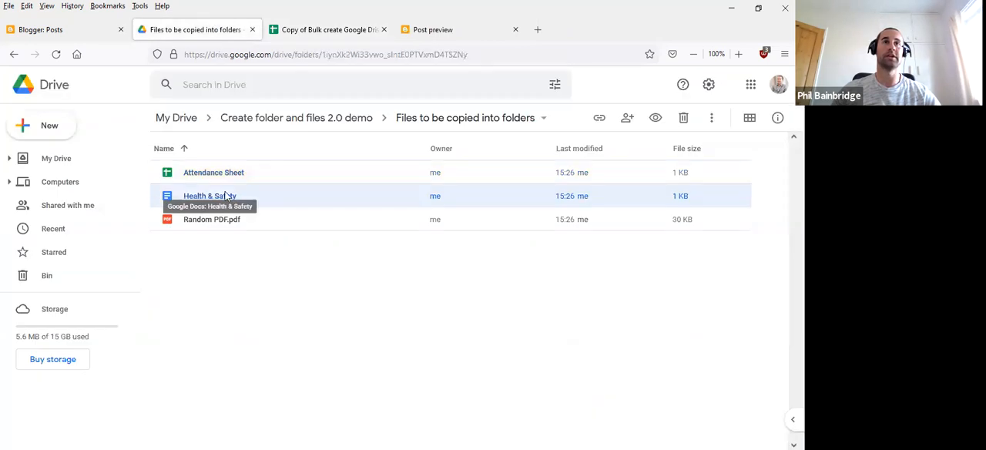
- In the spreadsheet, start a CONCATENATE formula in File 2 Name cell E2 with "Health & Safety - " as its first string
left_click(327, 31)
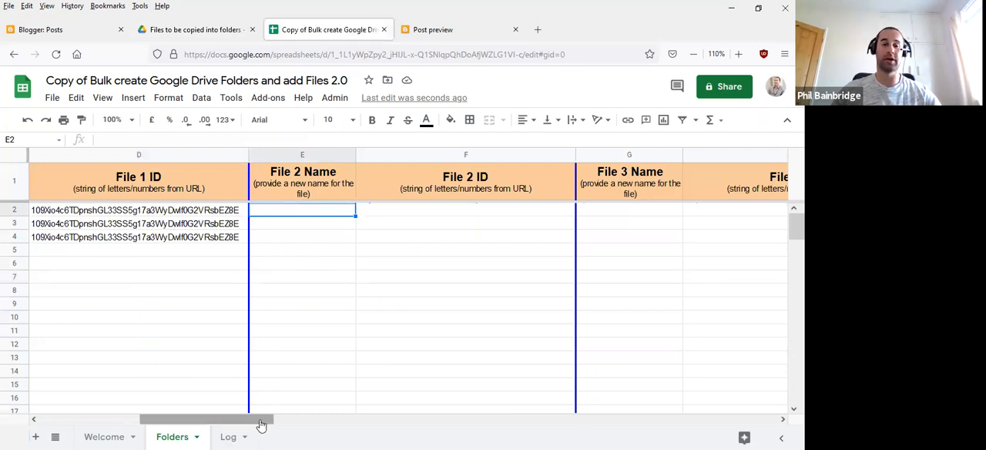
left_click_drag(265, 420, 164, 418)
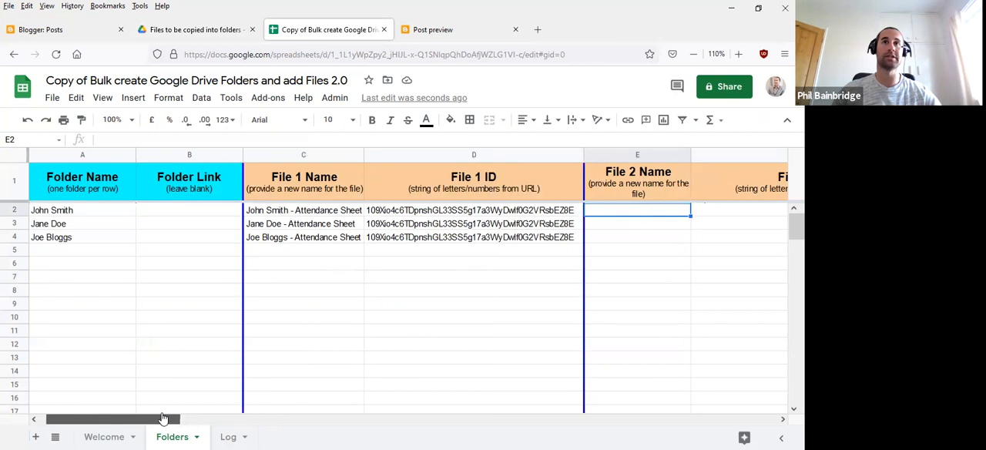
left_click(63, 216)
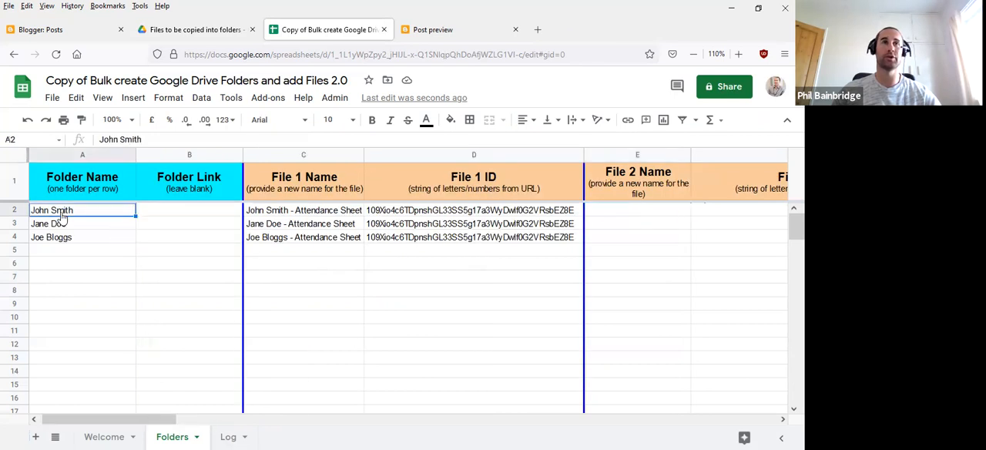
left_click(625, 214)
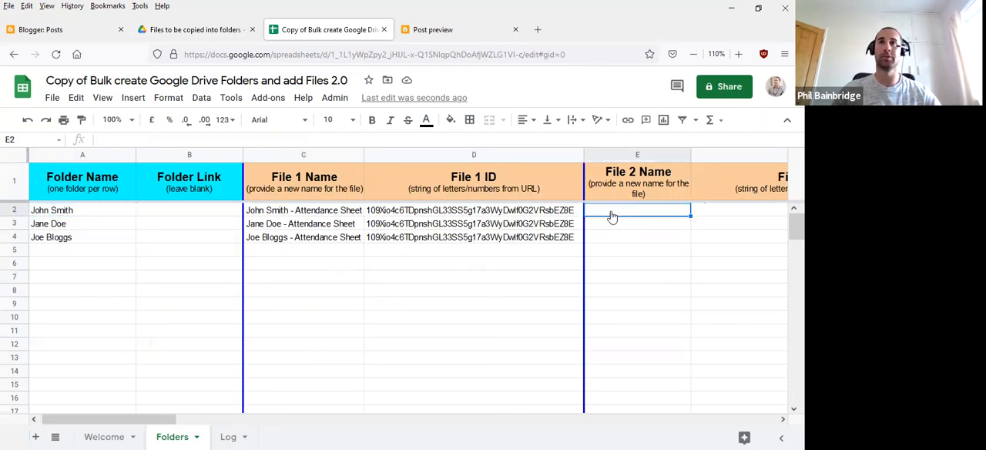
type("=Conc")
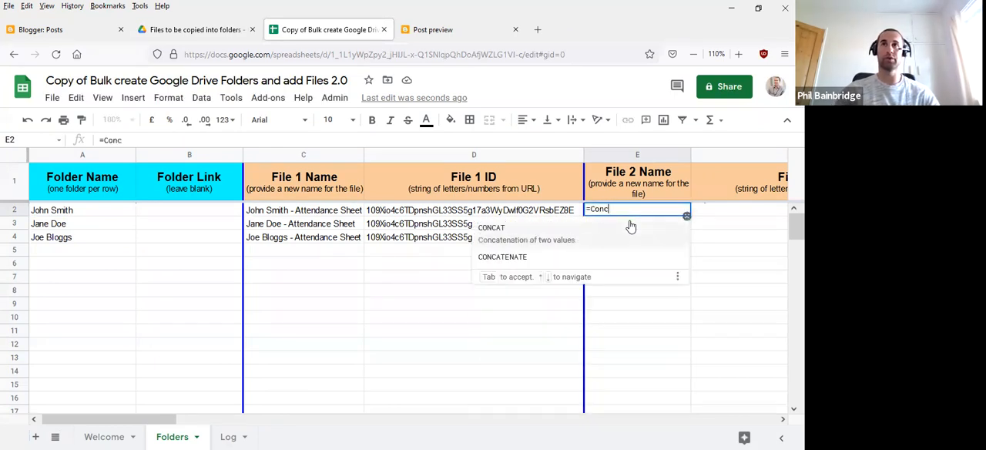
left_click(512, 257)
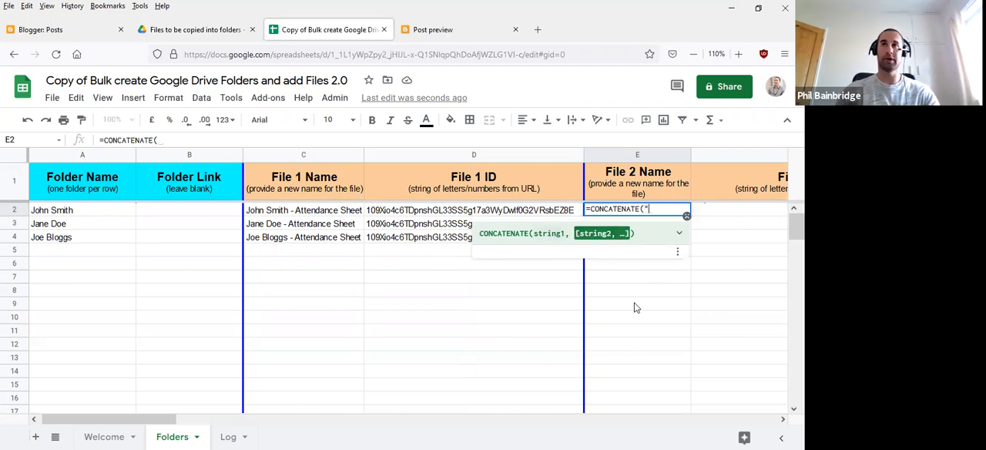
type("\"\"Health &")
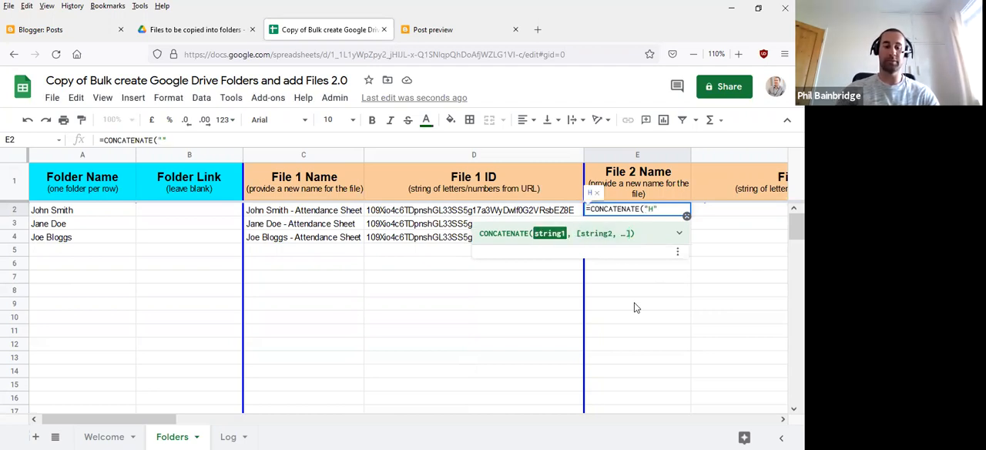
type(" Safet")
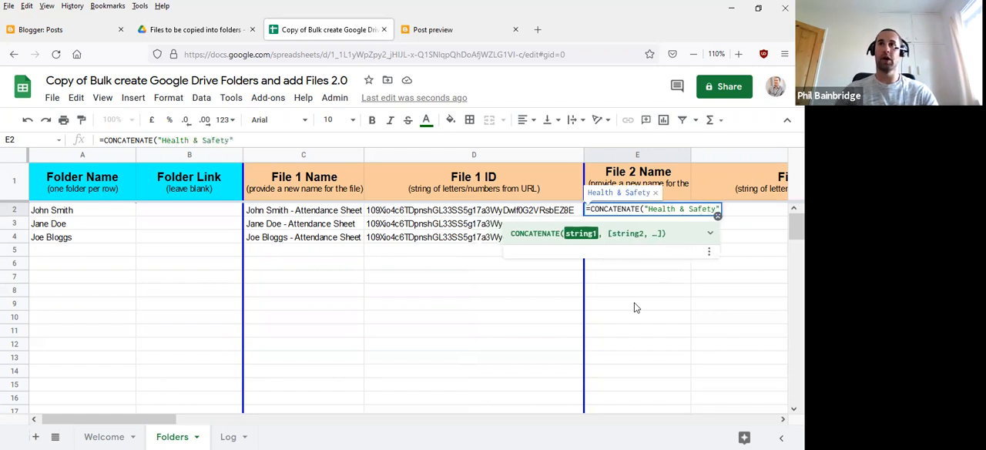
type("y -")
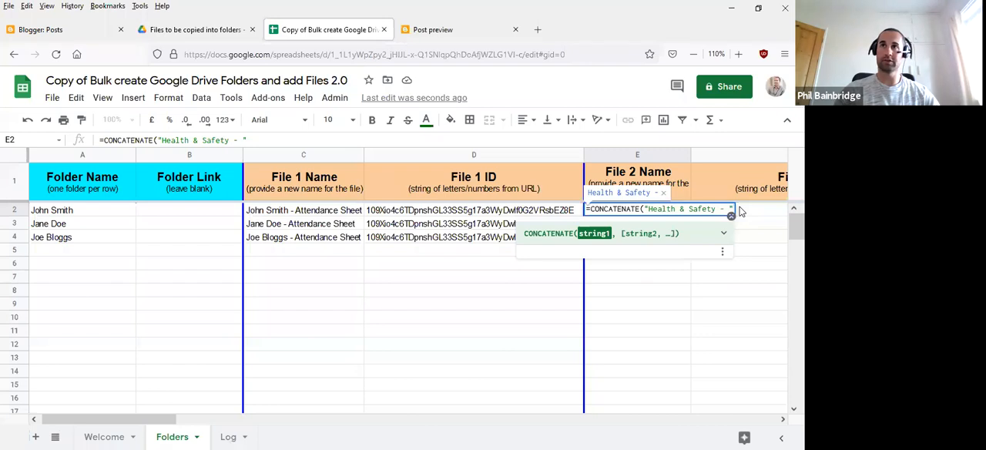
- Add folder name cell A2 as the second string and complete the CONCATENATE formula in E2
type(",")
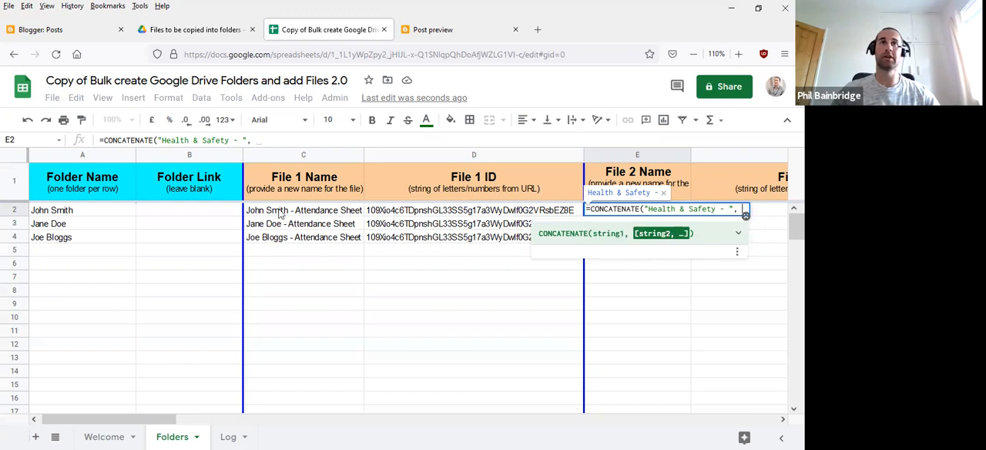
left_click(84, 212)
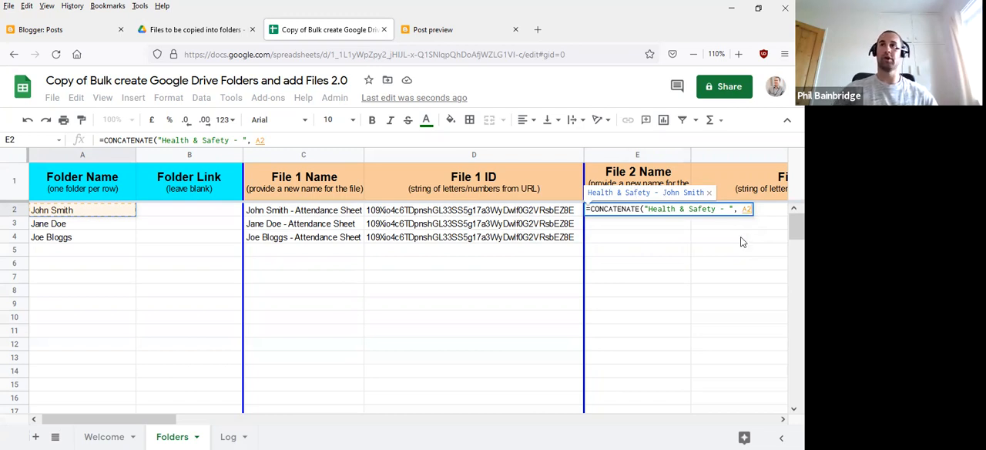
type(")")
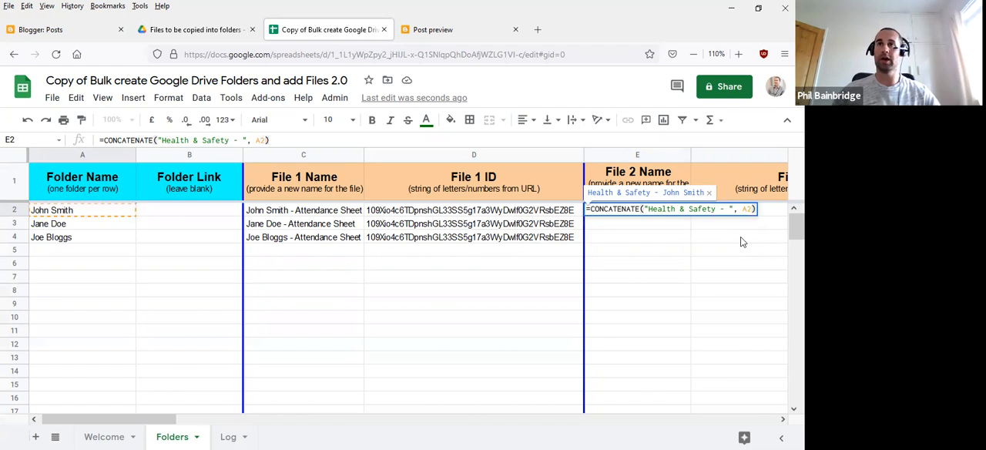
key("Return")
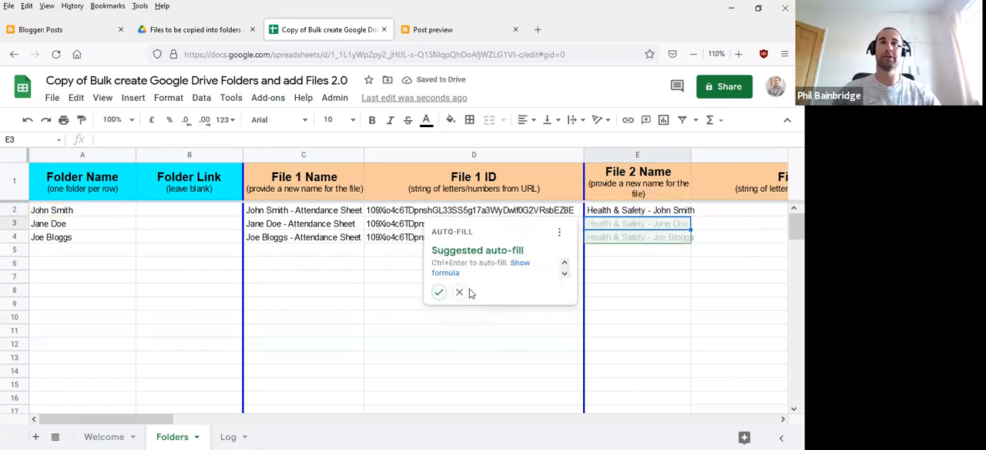
- Accept the suggested auto-fill for E3 and E4 and widen column E slightly to fit the File 2 names
left_click(438, 294)
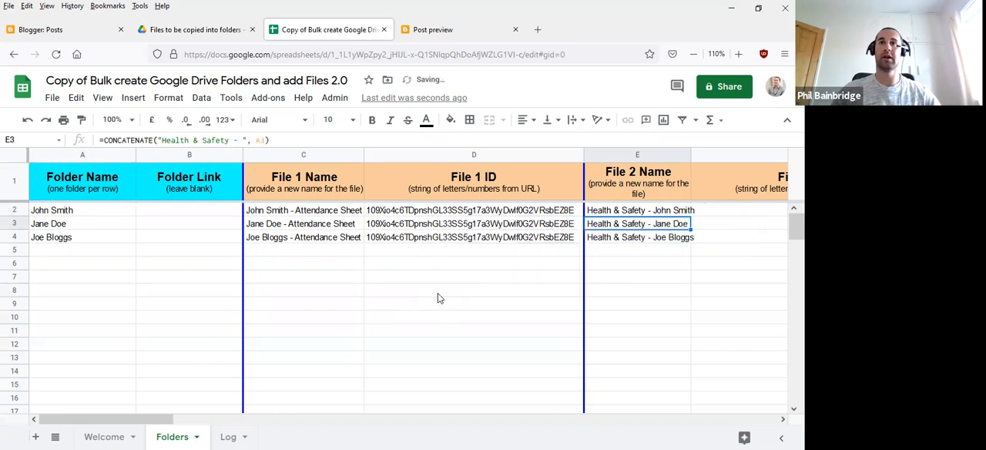
left_click(652, 266)
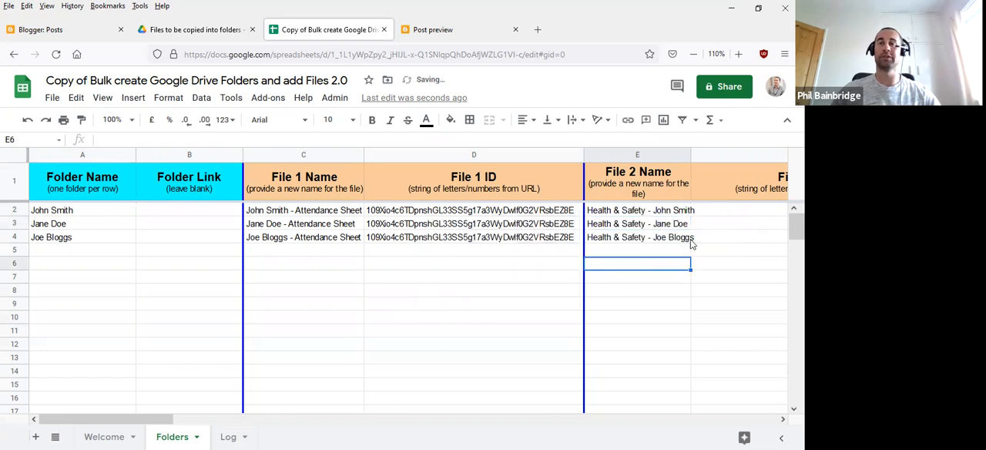
left_click_drag(689, 155, 700, 155)
left_click(621, 213)
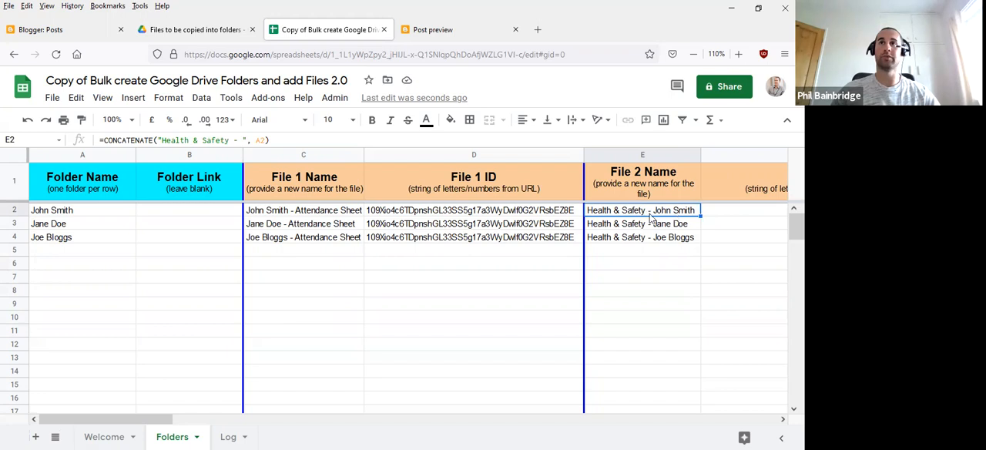
- Select File 2 ID cell F2, open the Health & Safety document from the Drive folder and copy its file ID from the URL
left_click_drag(183, 420, 261, 419)
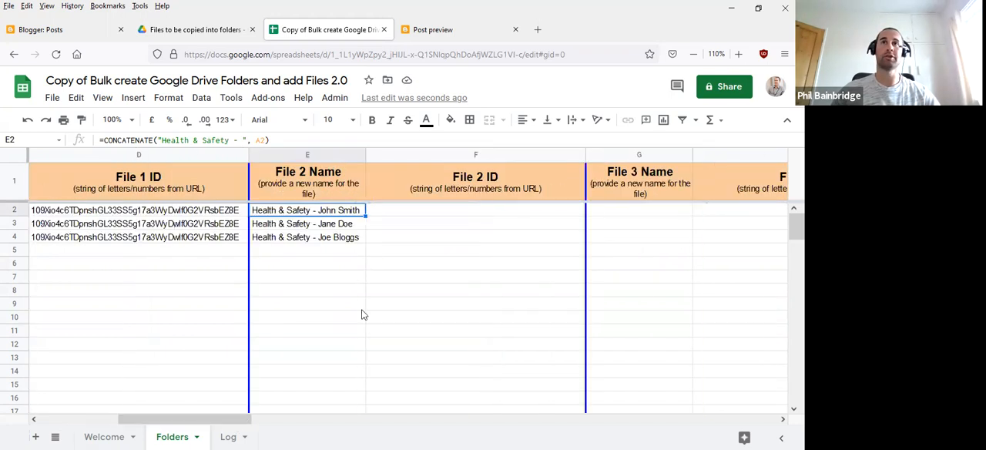
left_click(444, 211)
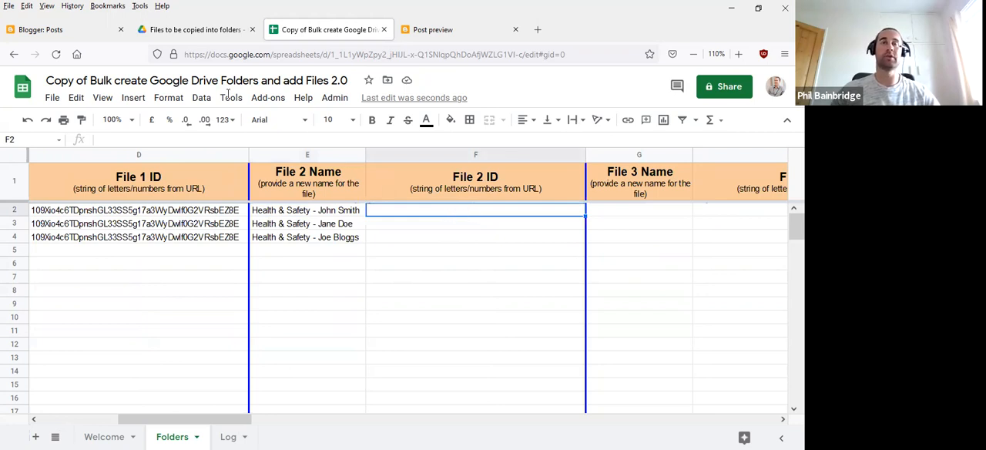
left_click(194, 29)
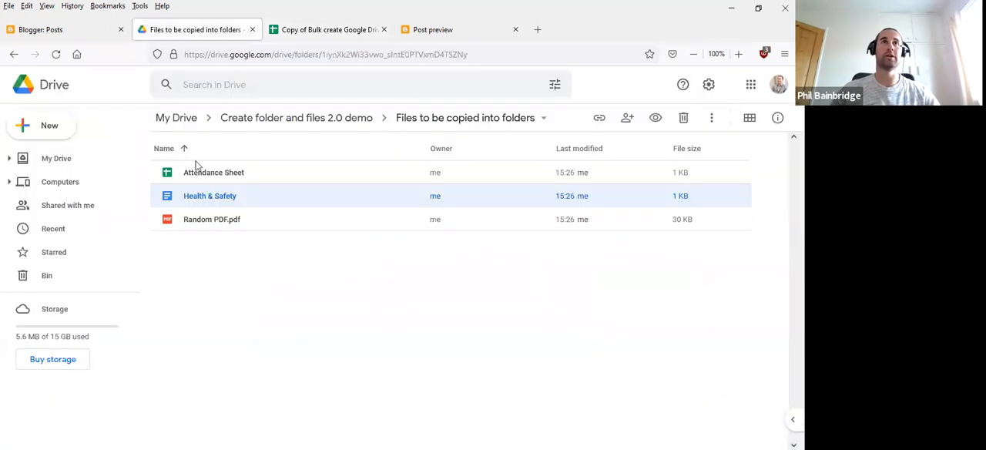
double_click(215, 199)
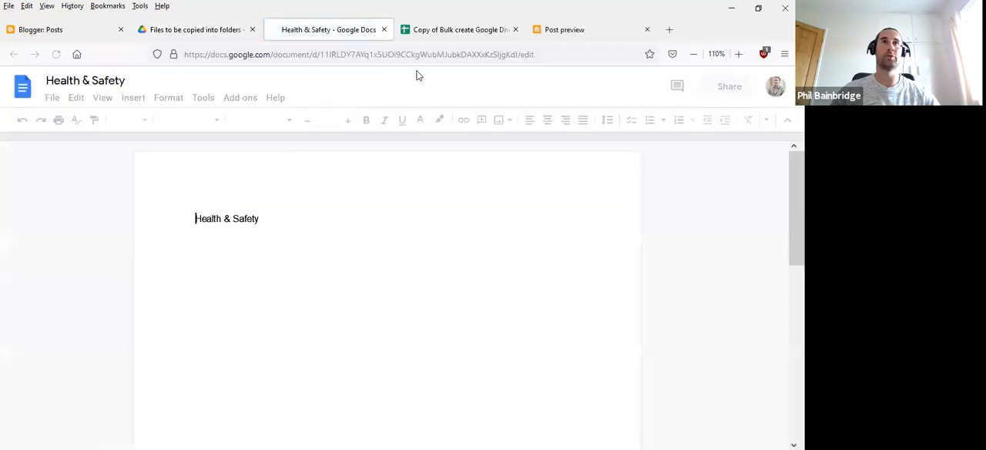
left_click(341, 54)
left_click(342, 54)
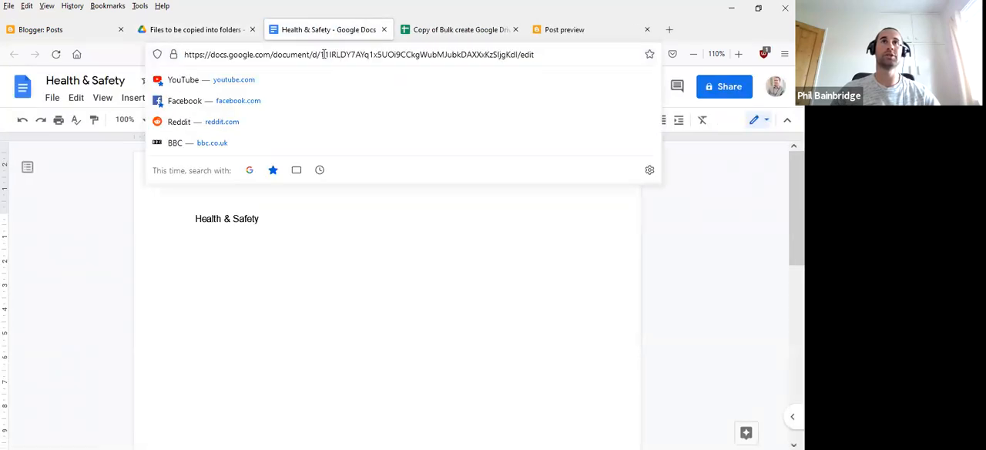
left_click_drag(318, 54, 519, 51)
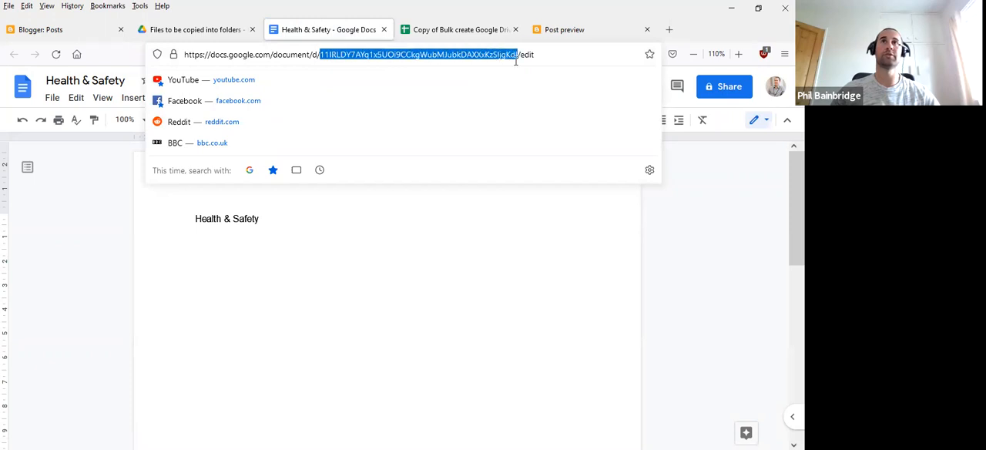
- Paste the Health & Safety document's file ID into cell F2 of the spreadsheet and fill it down to F4
left_click(459, 30)
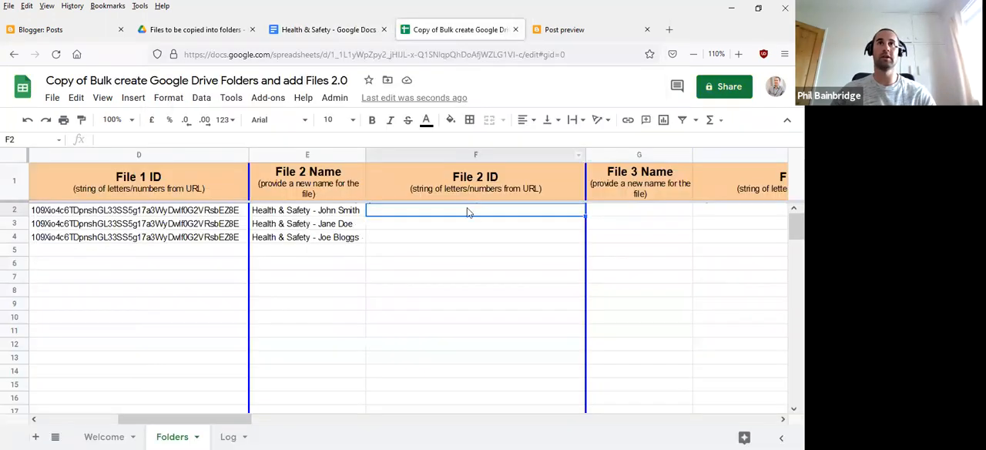
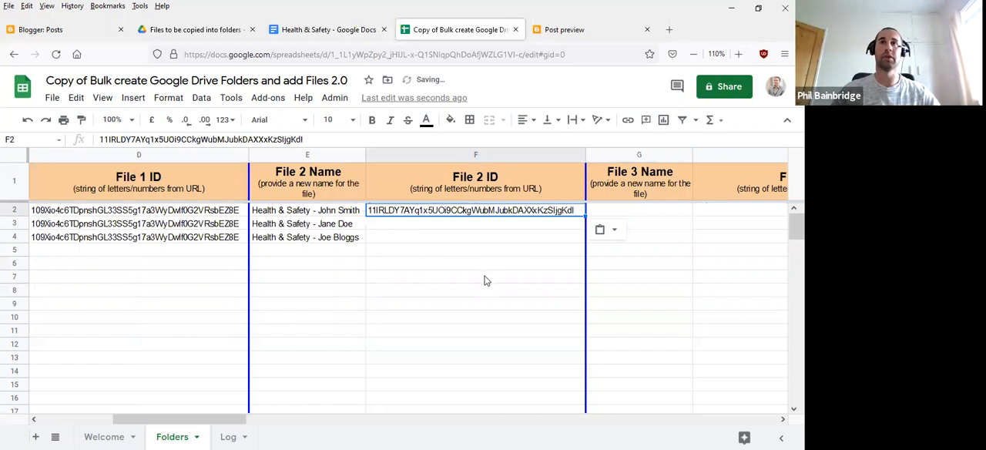
left_click_drag(584, 217, 583, 238)
left_click(486, 292)
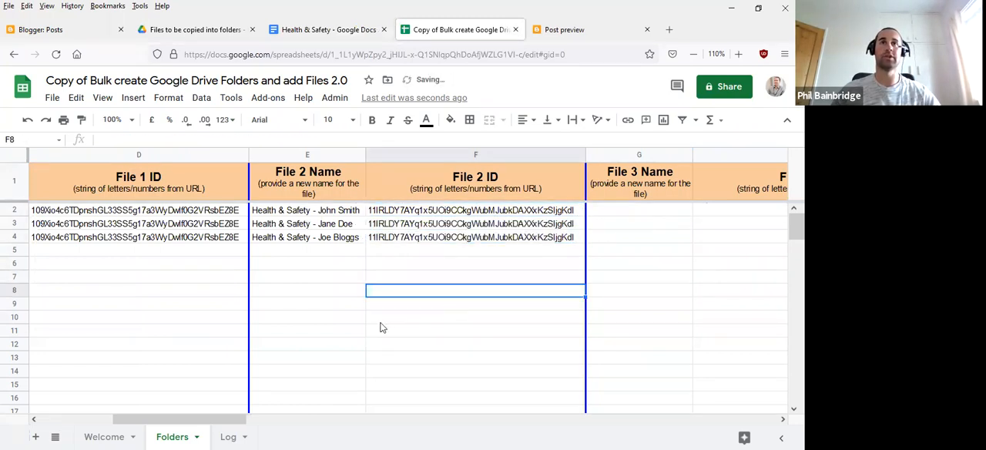
left_click(428, 330)
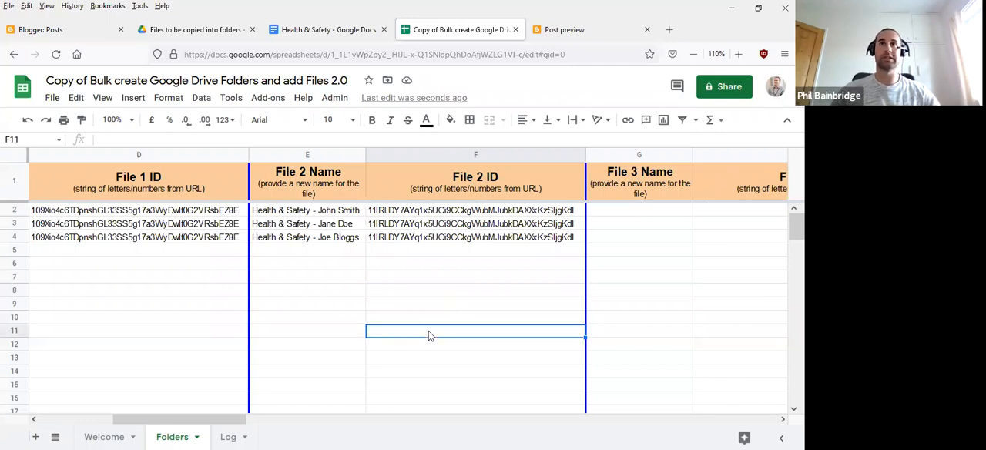
- Look at Random PDF.pdf in the Drive folder as a possible third file
left_click(216, 29)
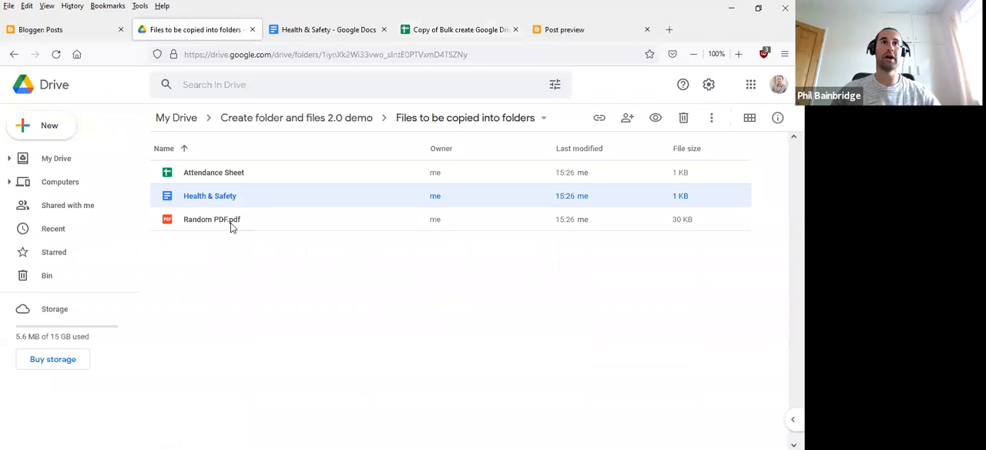
left_click(231, 224)
left_click(278, 248)
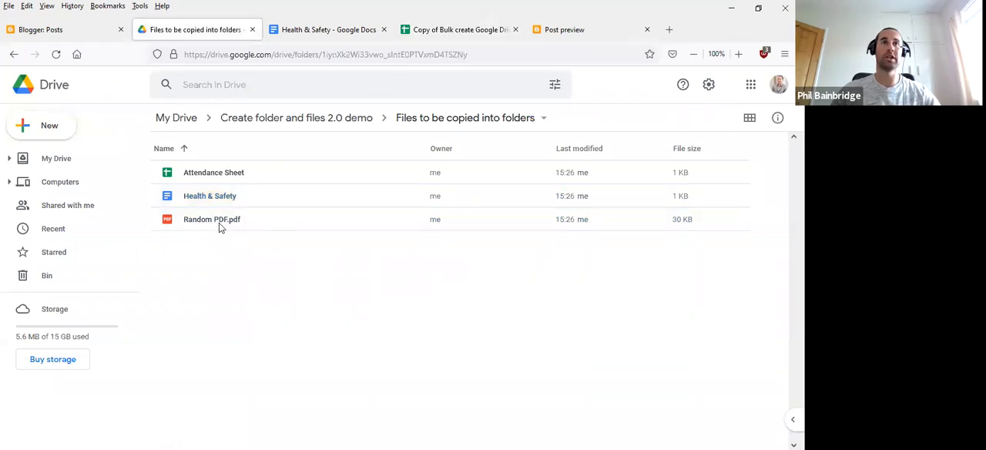
- Return to the Folders sheet and examine the unused file name and ID columns from File 3 through File 10
left_click(453, 32)
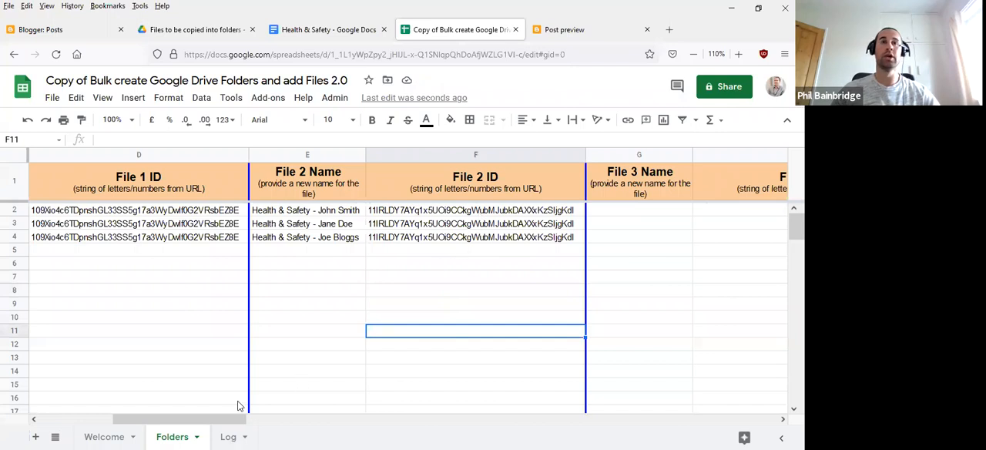
left_click_drag(222, 418, 729, 416)
left_click(416, 215)
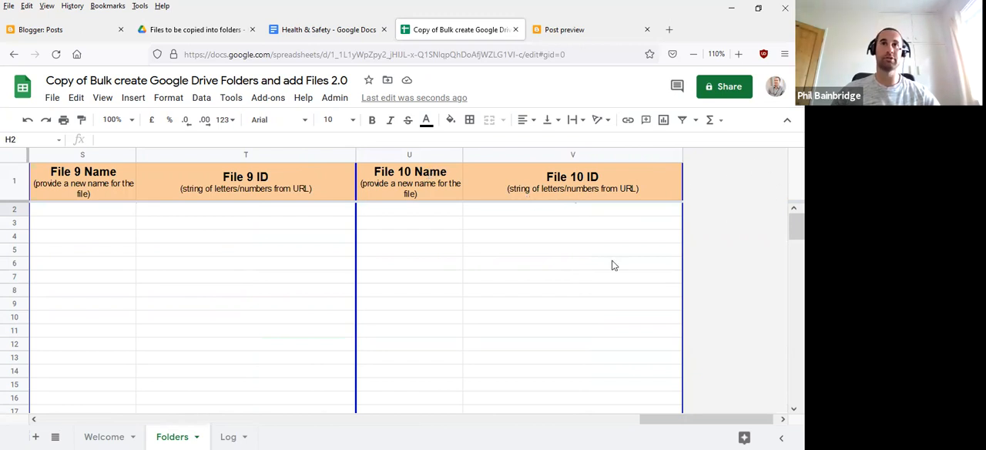
left_click_drag(691, 419, 94, 417)
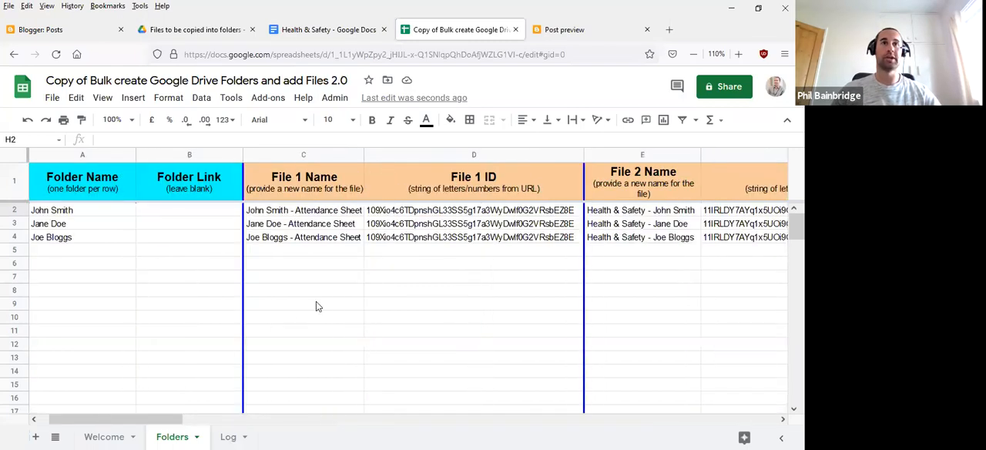
- Review the "Run the tool" instructions on the Welcome sheet and look at where the Create folders command is found
left_click(101, 437)
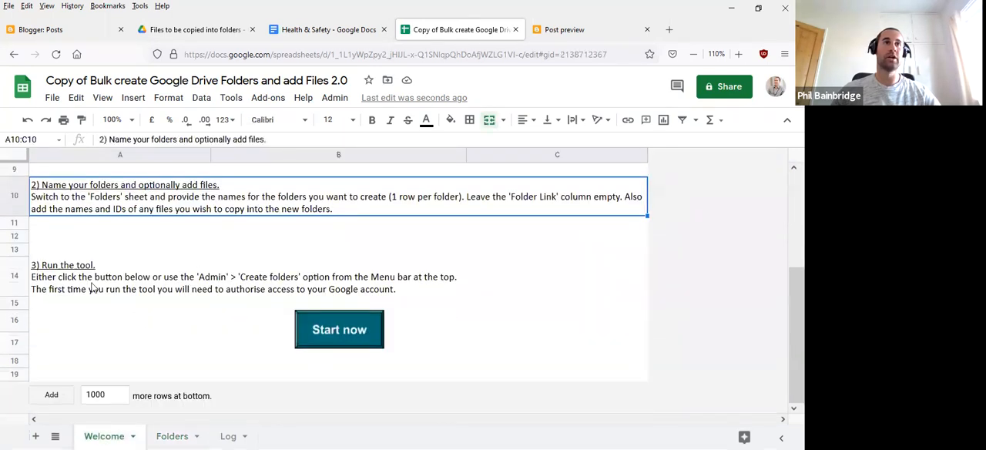
left_click(91, 288)
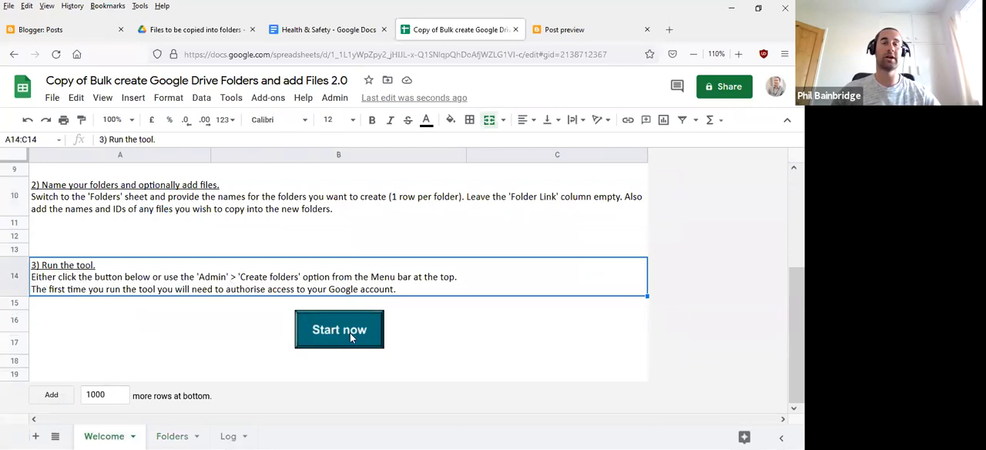
left_click(334, 98)
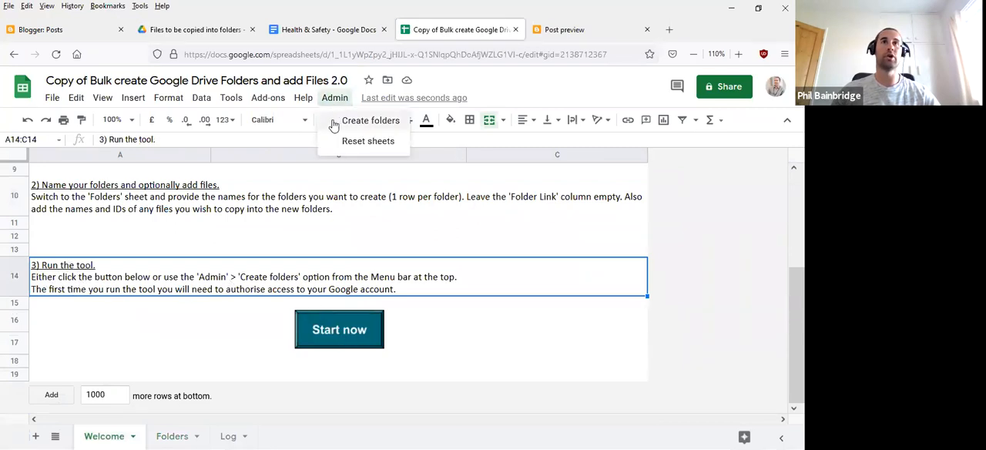
left_click(333, 99)
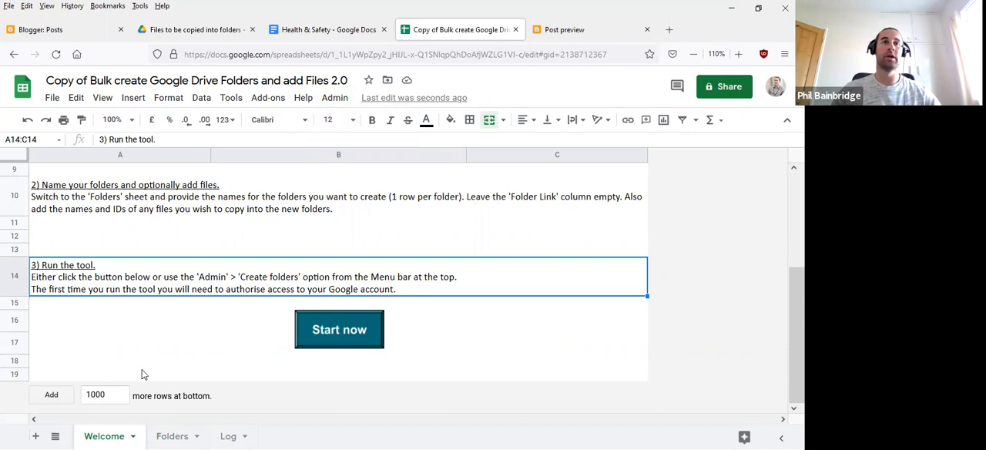
- Run the Create folders command from the Folders sheet and dismiss the completion message
left_click(172, 437)
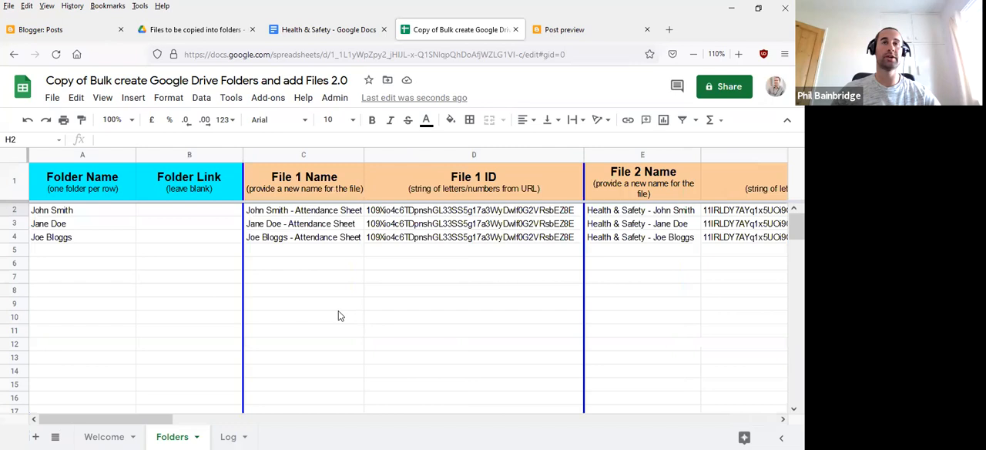
left_click(338, 308)
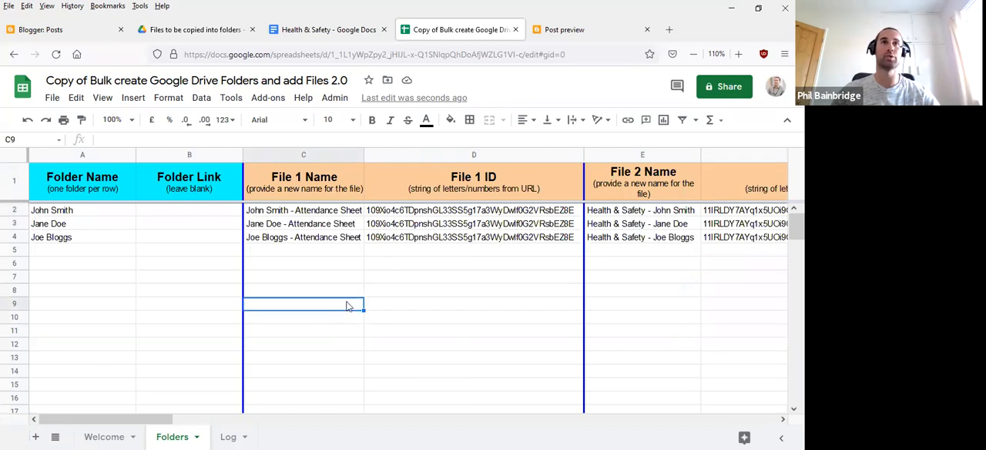
left_click(332, 99)
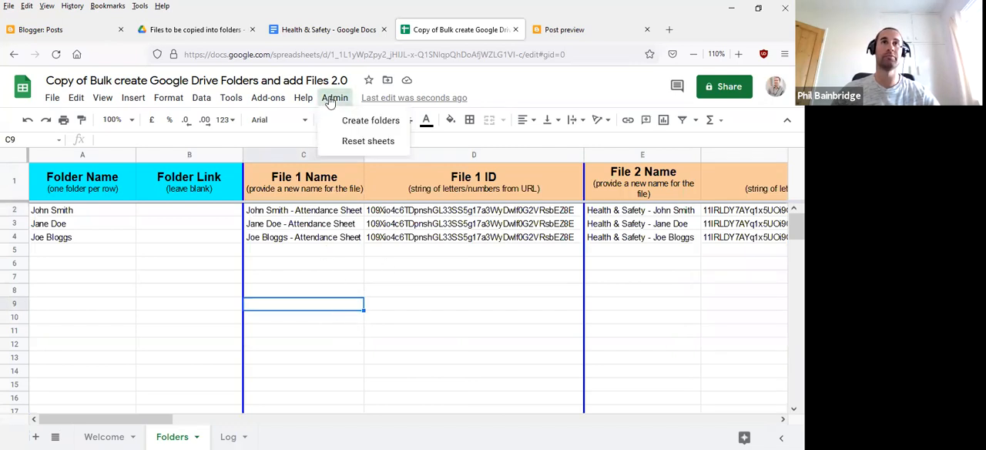
left_click(368, 123)
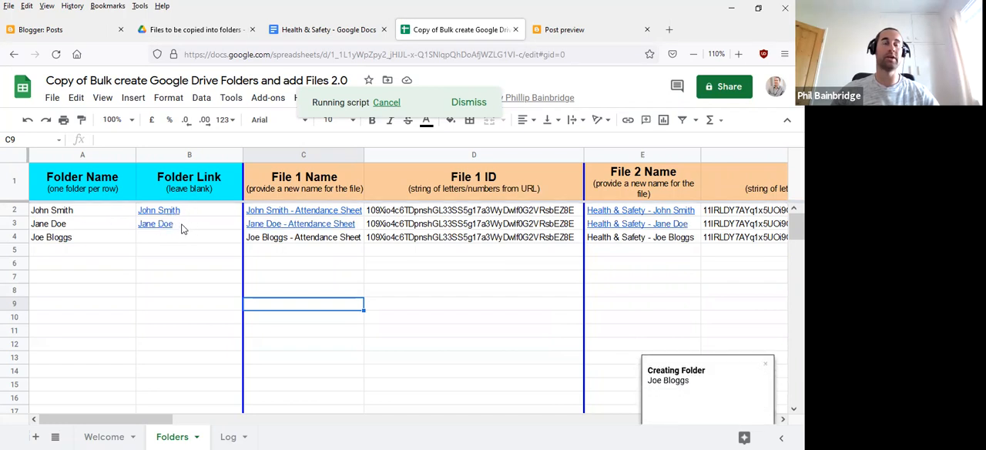
mouse_move(178, 224)
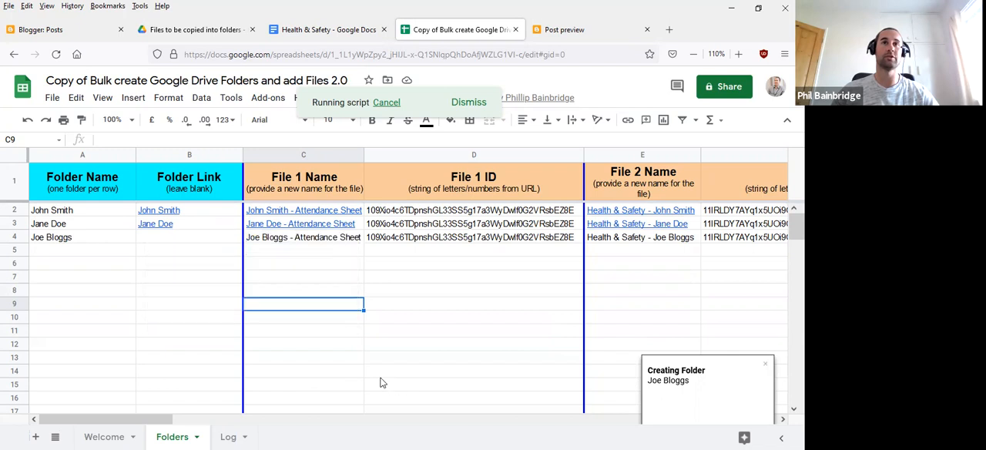
left_click(433, 354)
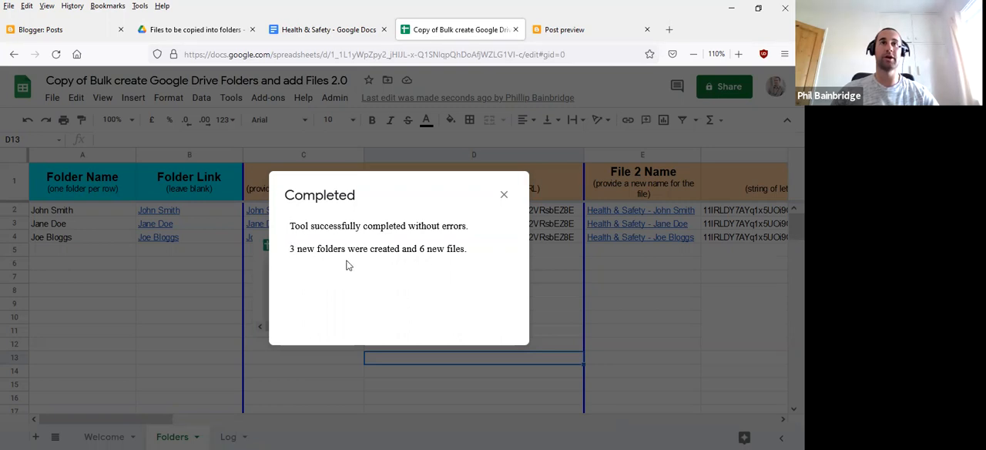
left_click(503, 195)
left_click(198, 348)
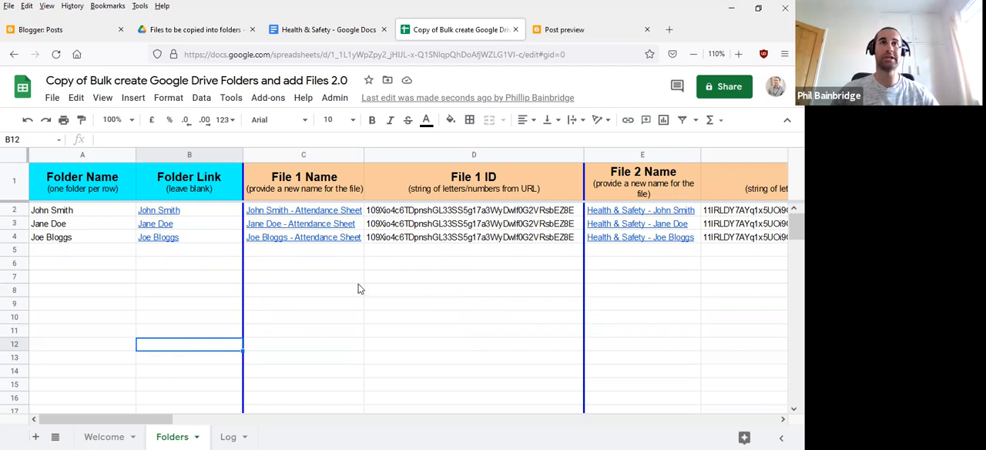
- Open the new Drive folder linked in cell B3, check the copied files inside, and close it
left_click(164, 228)
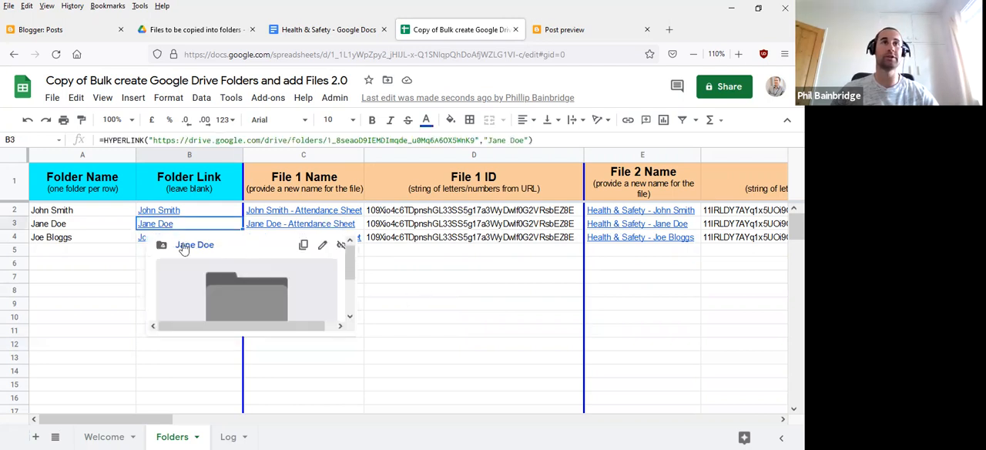
left_click(195, 246)
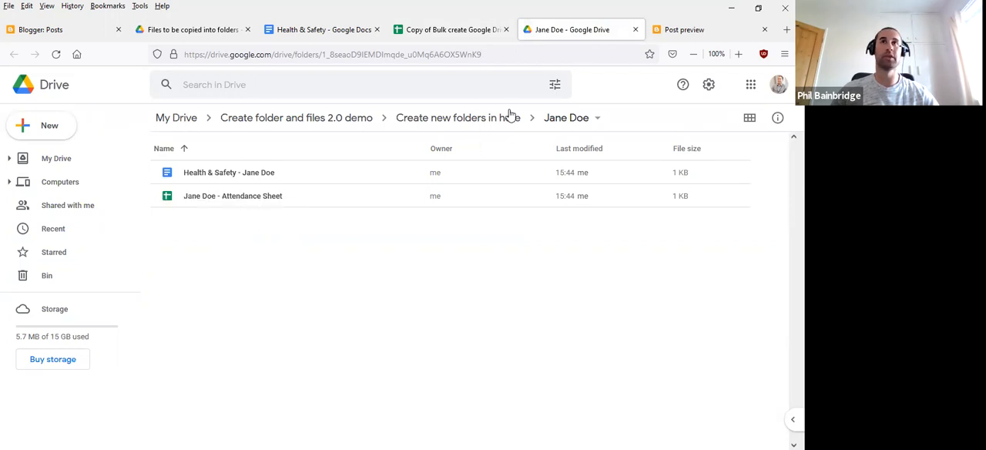
left_click(634, 30)
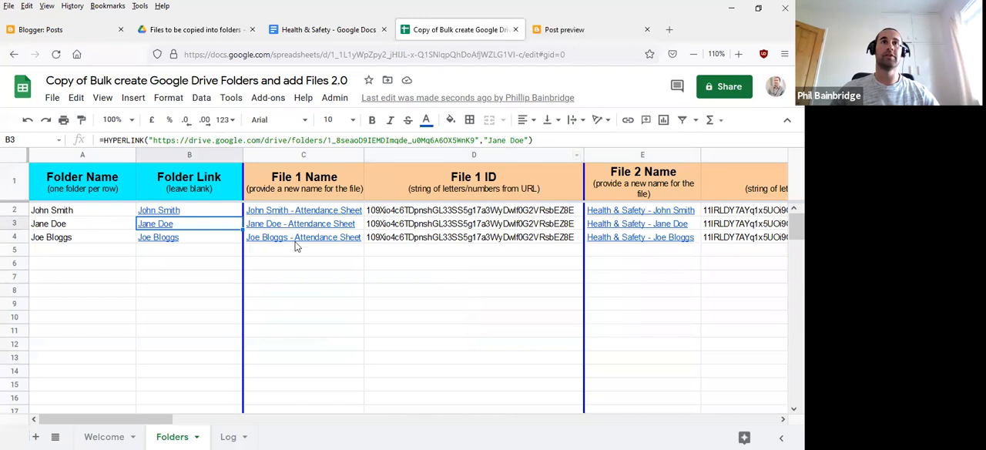
- Open the copied Attendance Sheet linked in cell C3 to check it, and return to the Folders sheet
left_click(328, 229)
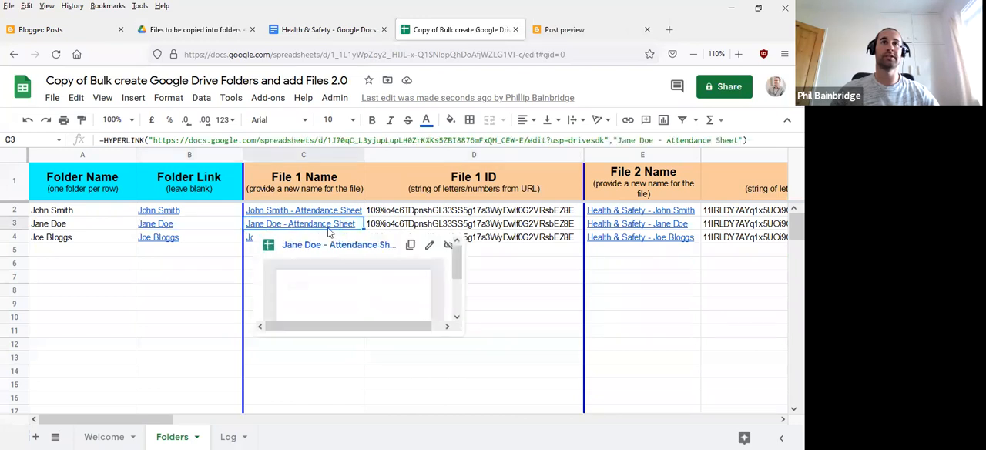
left_click(314, 246)
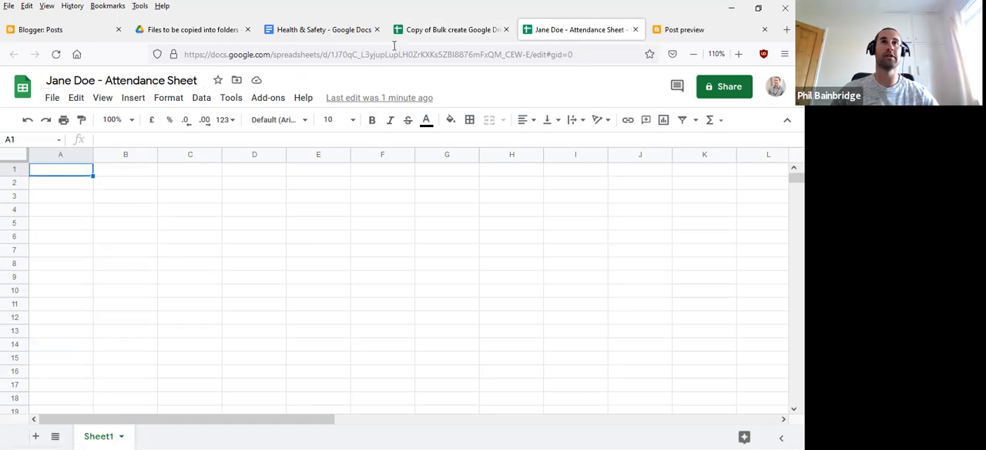
left_click(436, 29)
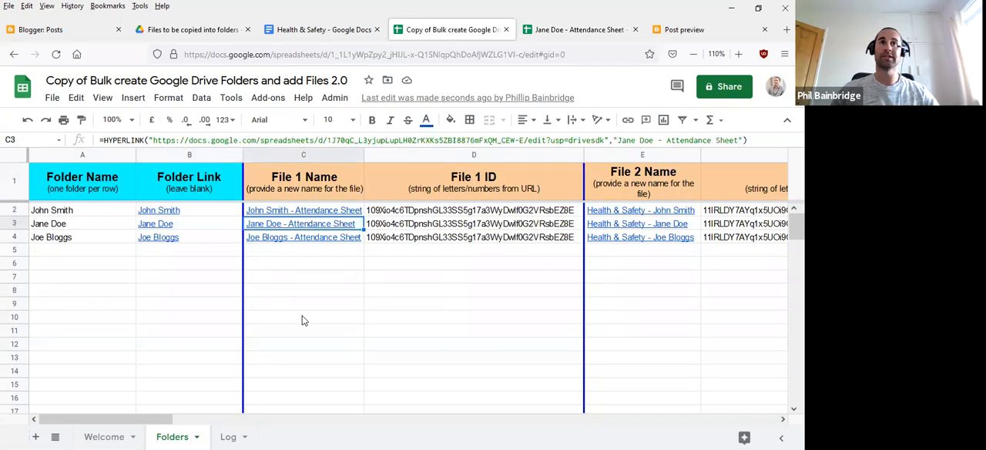
left_click(302, 316)
- Look at where the Reset sheets command is found and review the folder and file links in rows 2 to 4
left_click(66, 252)
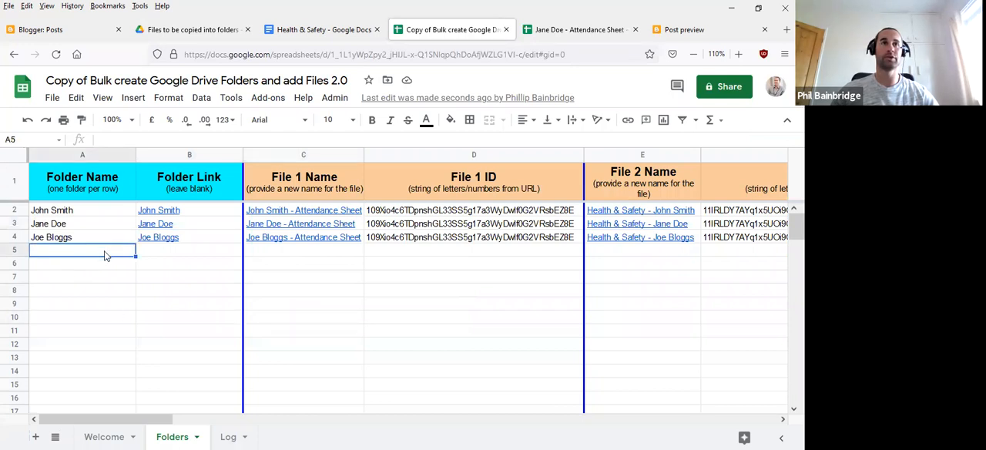
left_click(186, 285)
left_click(334, 97)
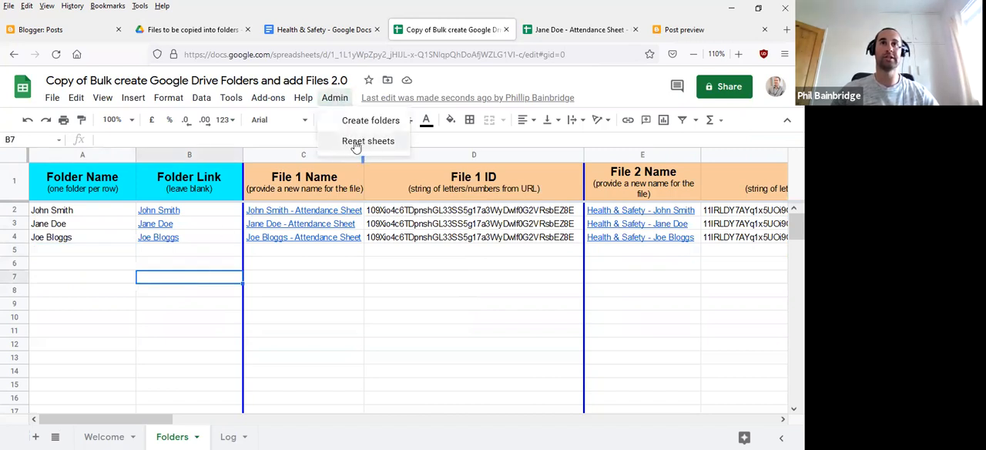
left_click(322, 305)
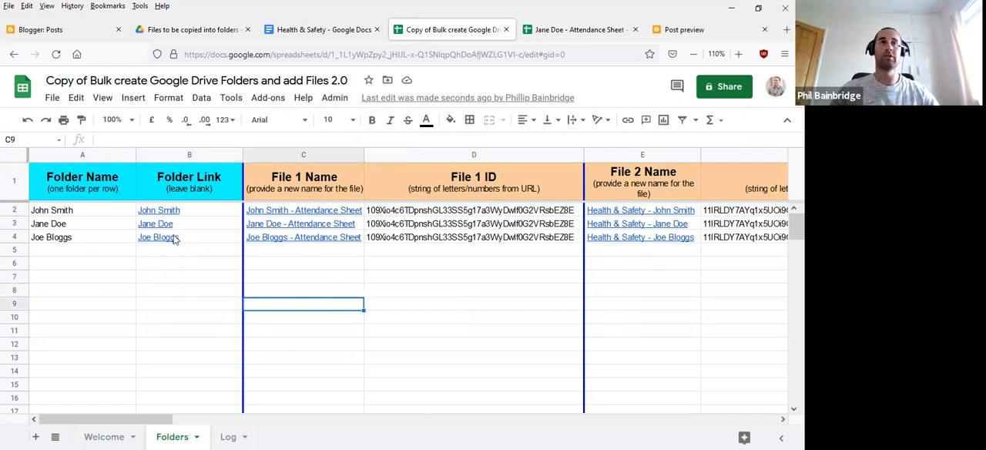
mouse_move(333, 216)
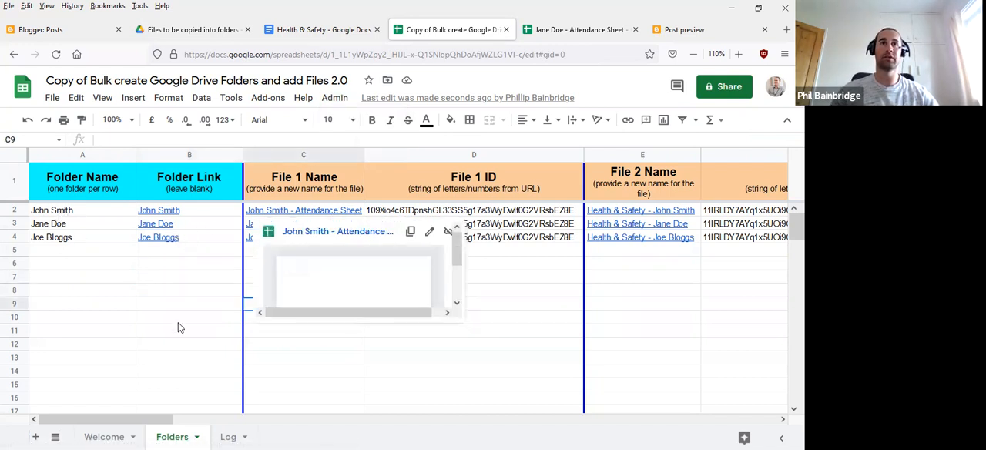
left_click(201, 316)
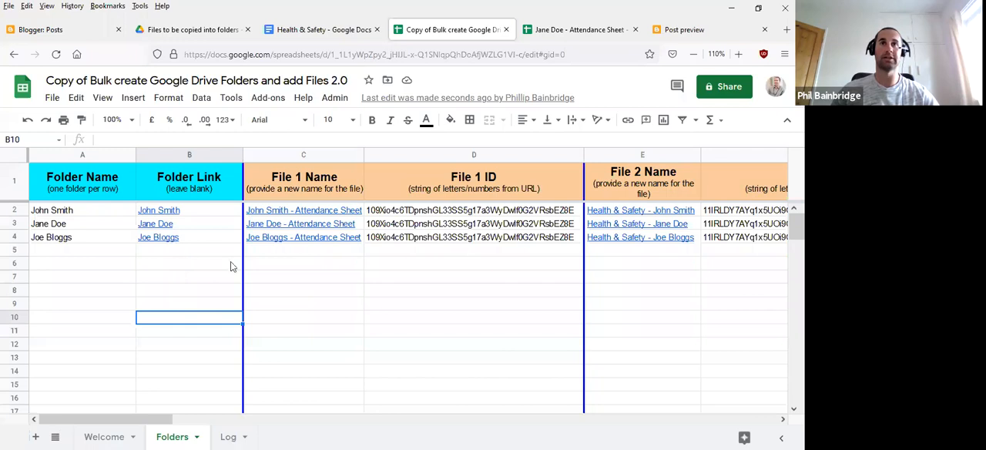
- Examine the empty File 3 Name cells in rows 2 to 4 and return to the Folder Name and Folder Link columns
left_click(196, 420)
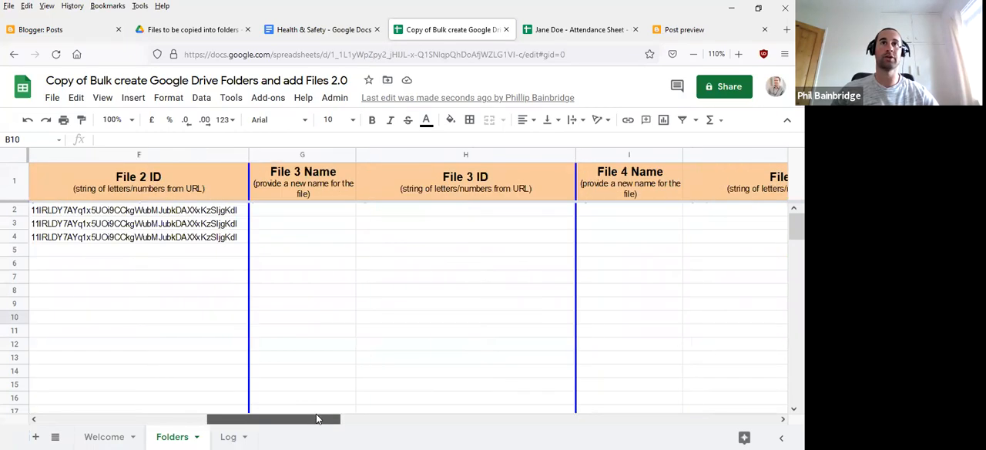
left_click(314, 211)
left_click(319, 242)
left_click(322, 225)
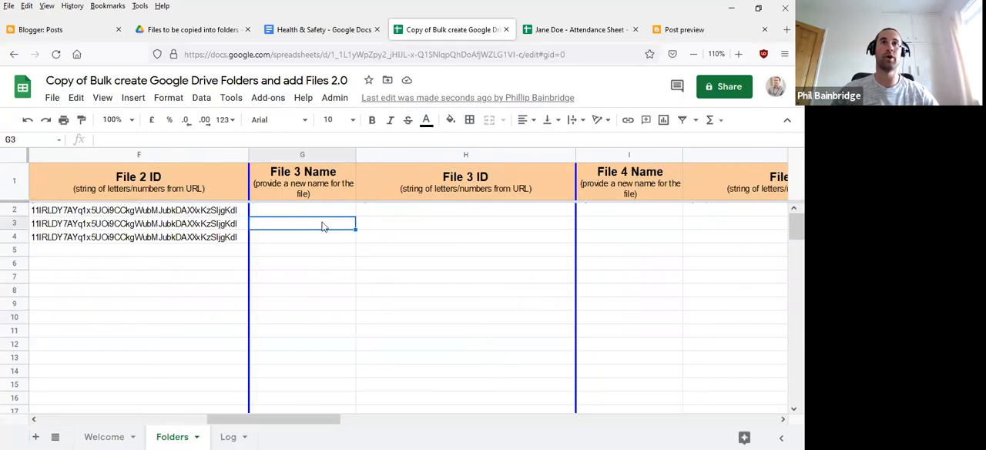
left_click_drag(313, 421, 146, 422)
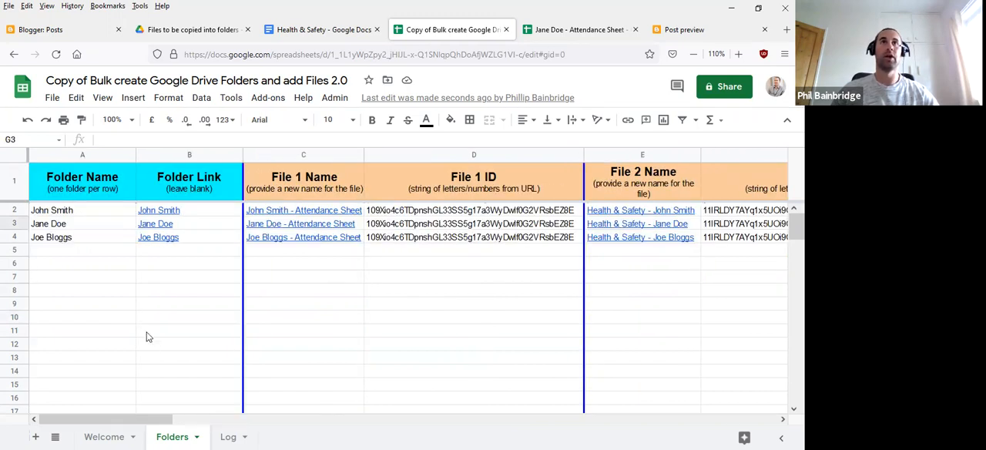
left_click(164, 296)
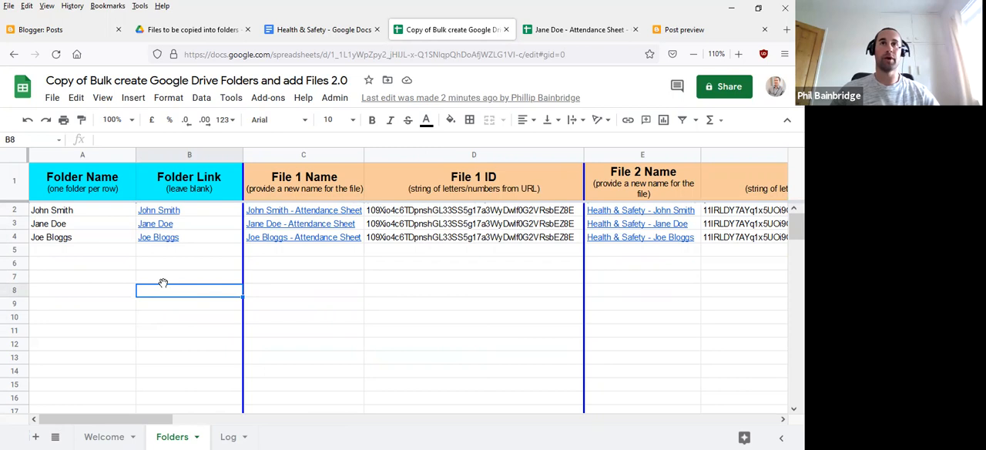